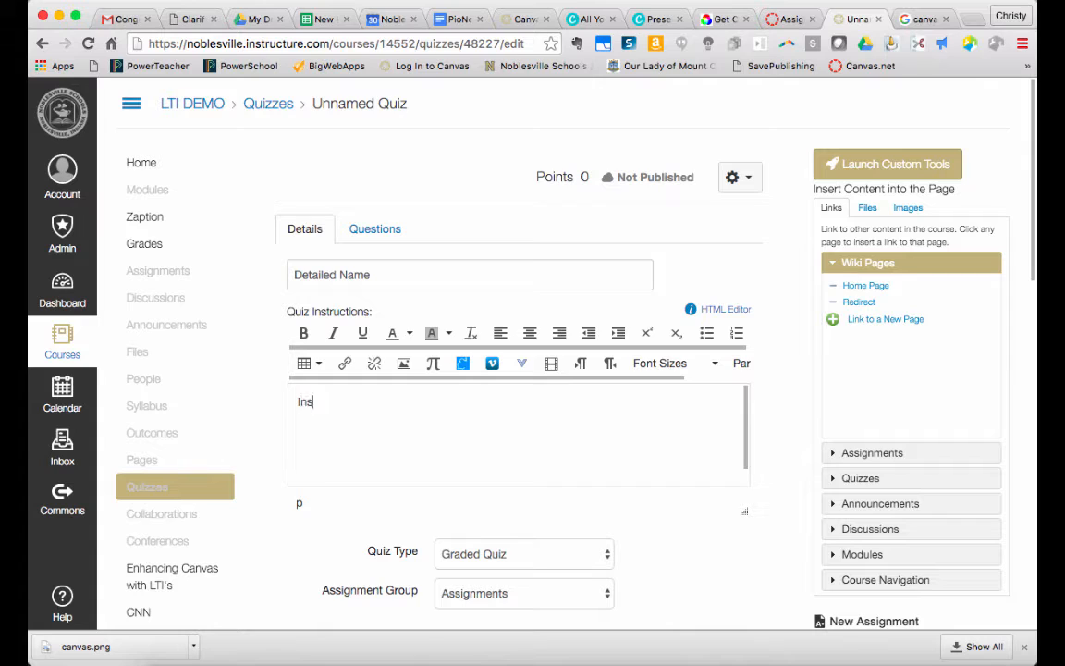
Enter "Instructions go here." as the quiz instructions and keep the quiz type as Graded Quiz
{"action": "type", "text": "s go here."}
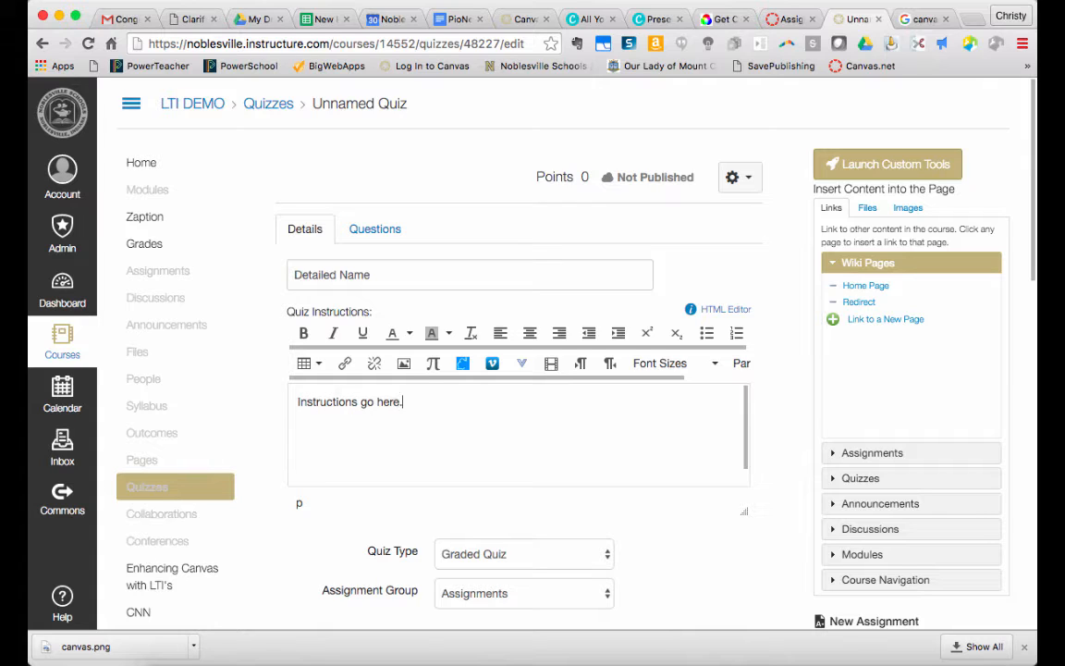
{"action": "scroll", "coordinate": [518, 425], "scroll_direction": "down", "scroll_amount": 2}
{"action": "scroll", "coordinate": [539, 357], "scroll_direction": "down", "scroll_amount": 5}
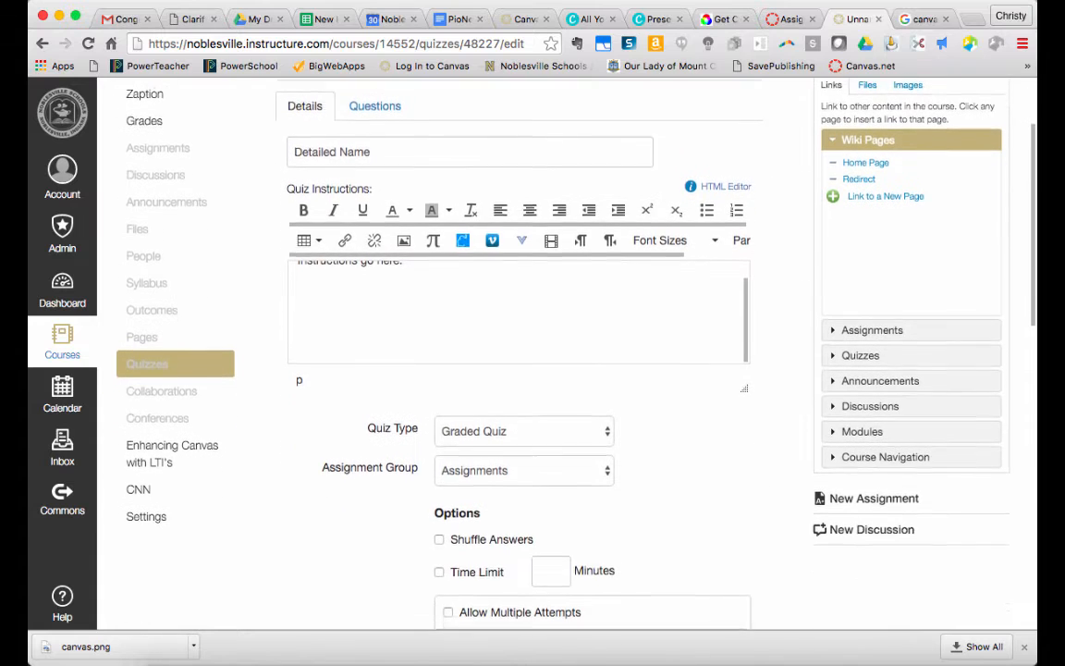
{"action": "left_click", "coordinate": [539, 358]}
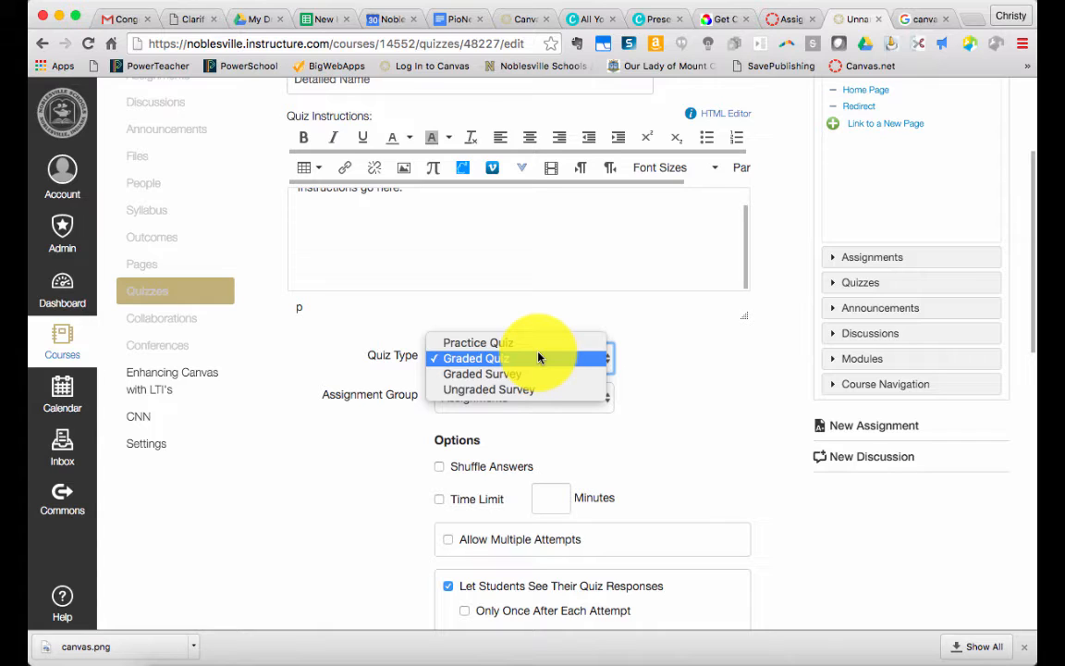
{"action": "left_click", "coordinate": [539, 358]}
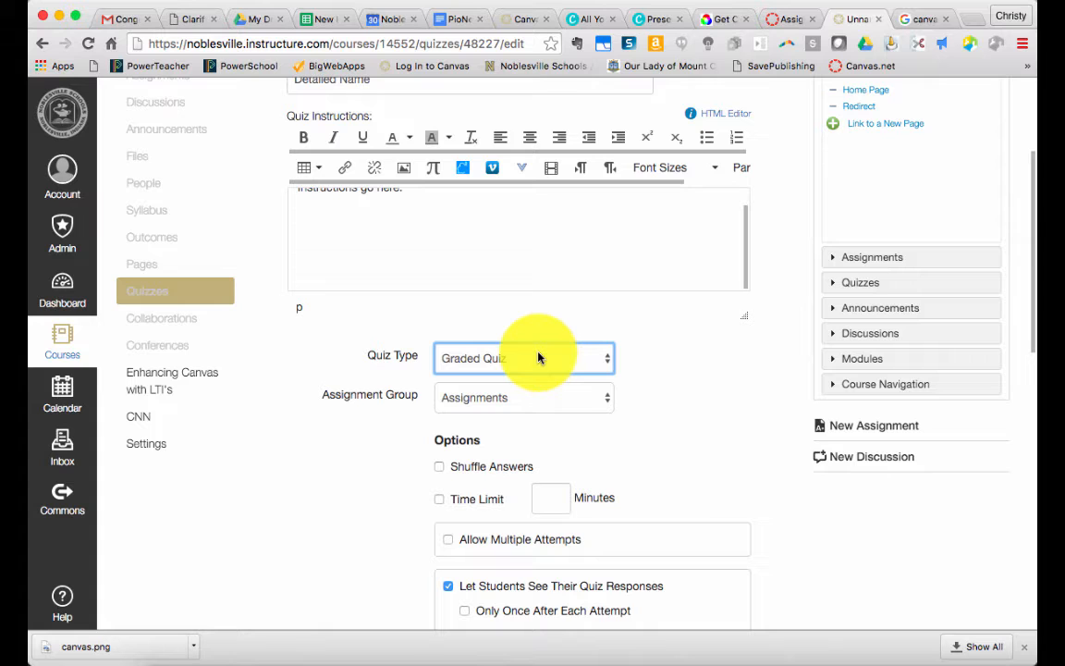
Allow multiple attempts with Highest as the quiz score to keep, and turn multiple attempts off again
{"action": "scroll", "coordinate": [416, 428], "scroll_direction": "down", "scroll_amount": 2}
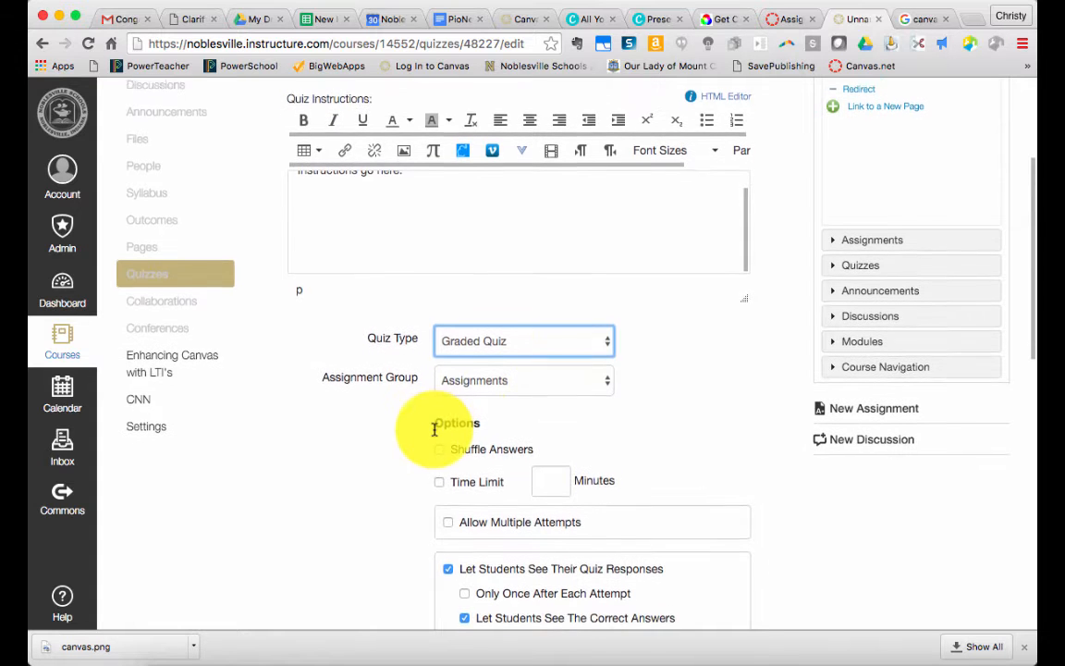
{"action": "scroll", "coordinate": [435, 435], "scroll_direction": "down", "scroll_amount": 3}
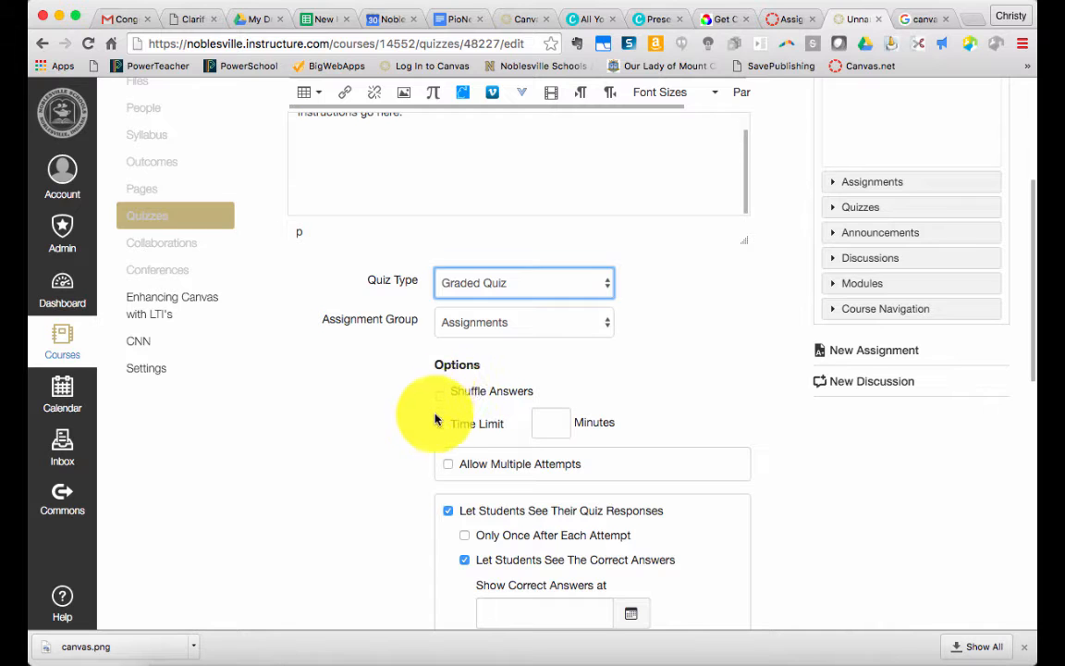
{"action": "scroll", "coordinate": [425, 434], "scroll_direction": "down", "scroll_amount": 3}
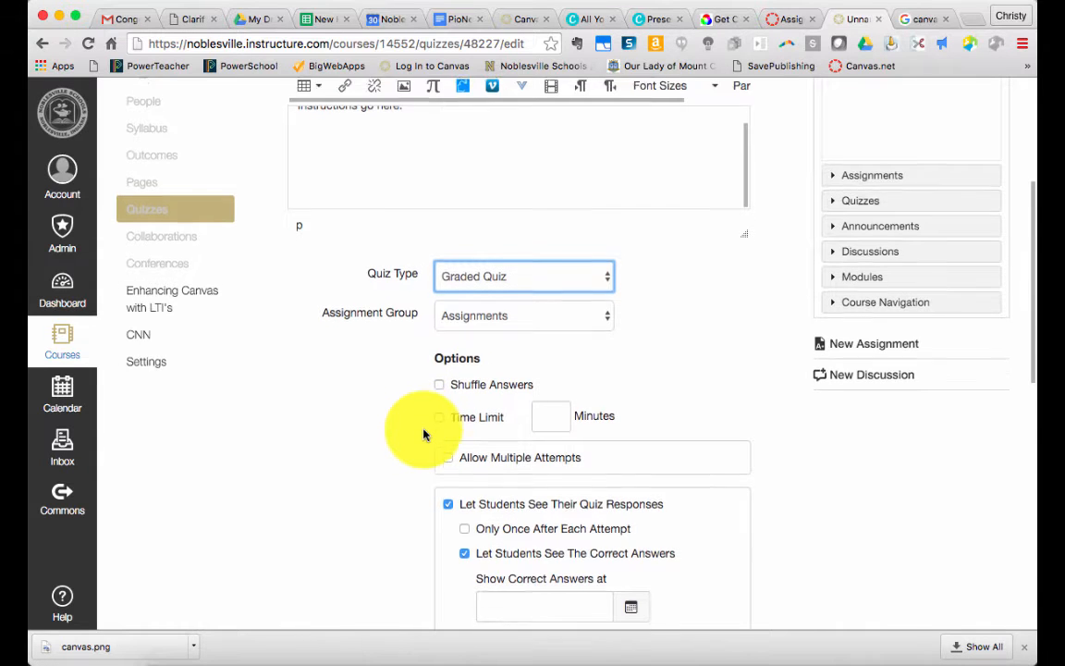
{"action": "scroll", "coordinate": [423, 436], "scroll_direction": "down", "scroll_amount": 5}
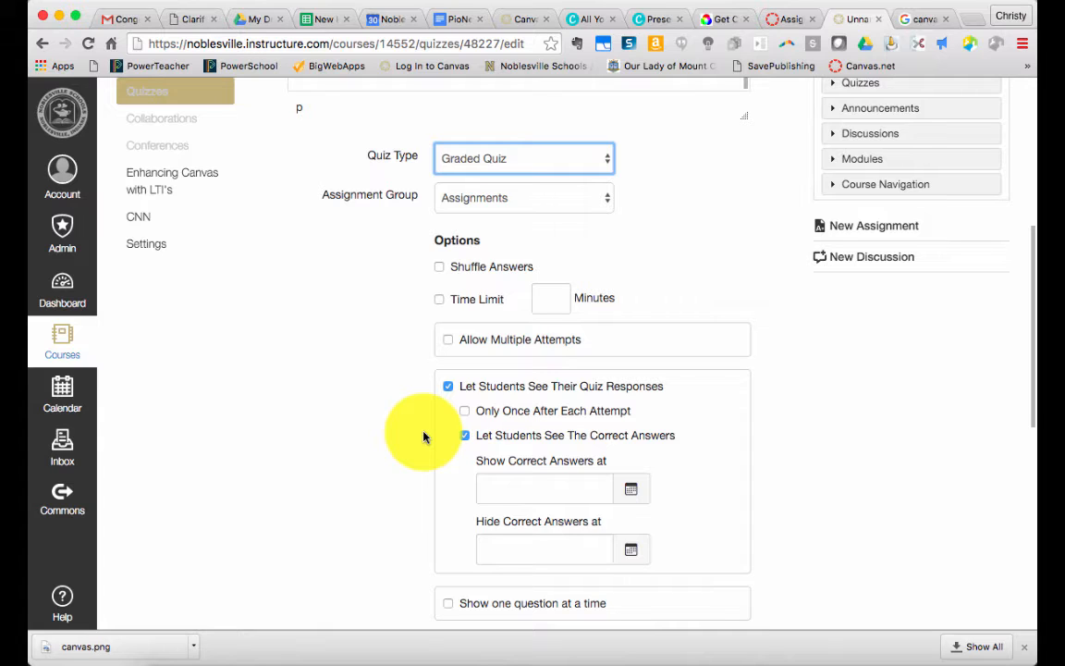
{"action": "left_click", "coordinate": [470, 344]}
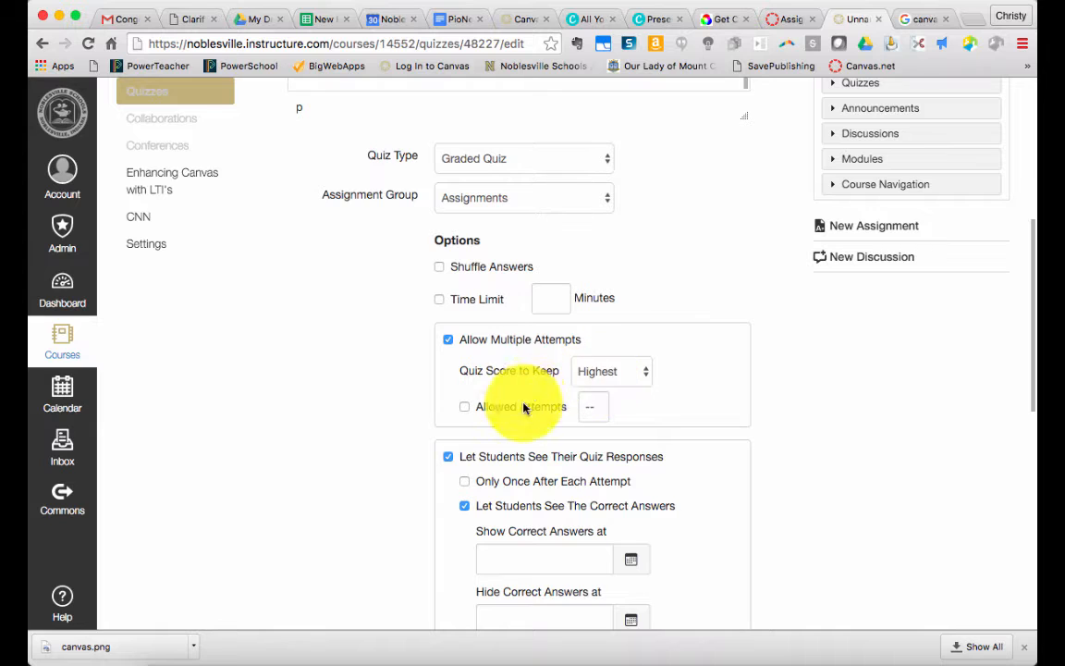
{"action": "left_click", "coordinate": [637, 372]}
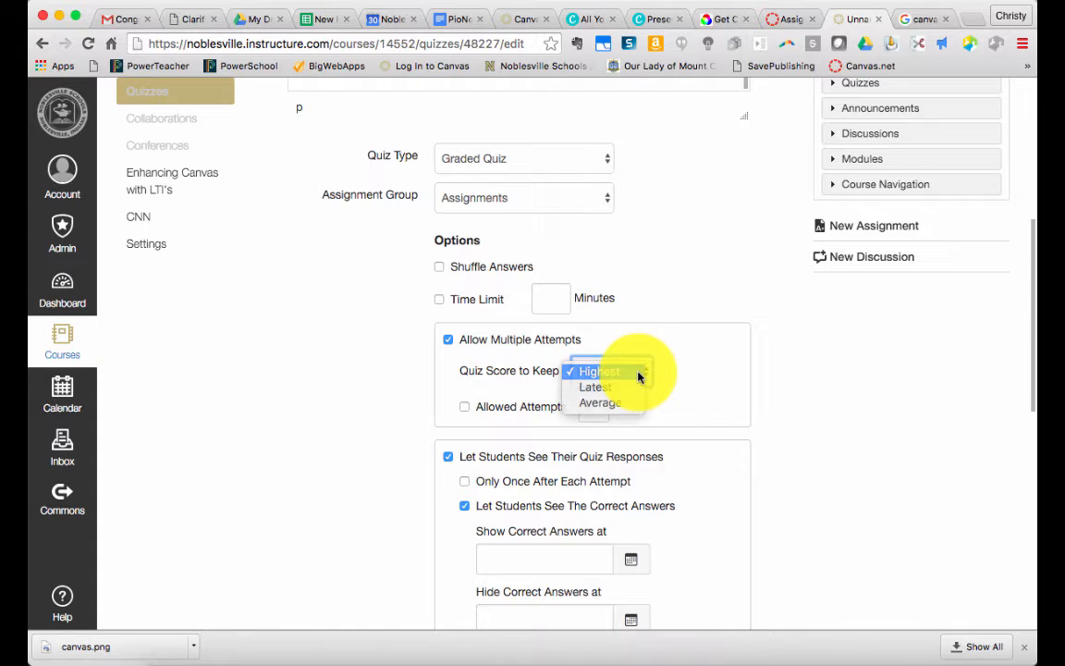
{"action": "left_click", "coordinate": [637, 371]}
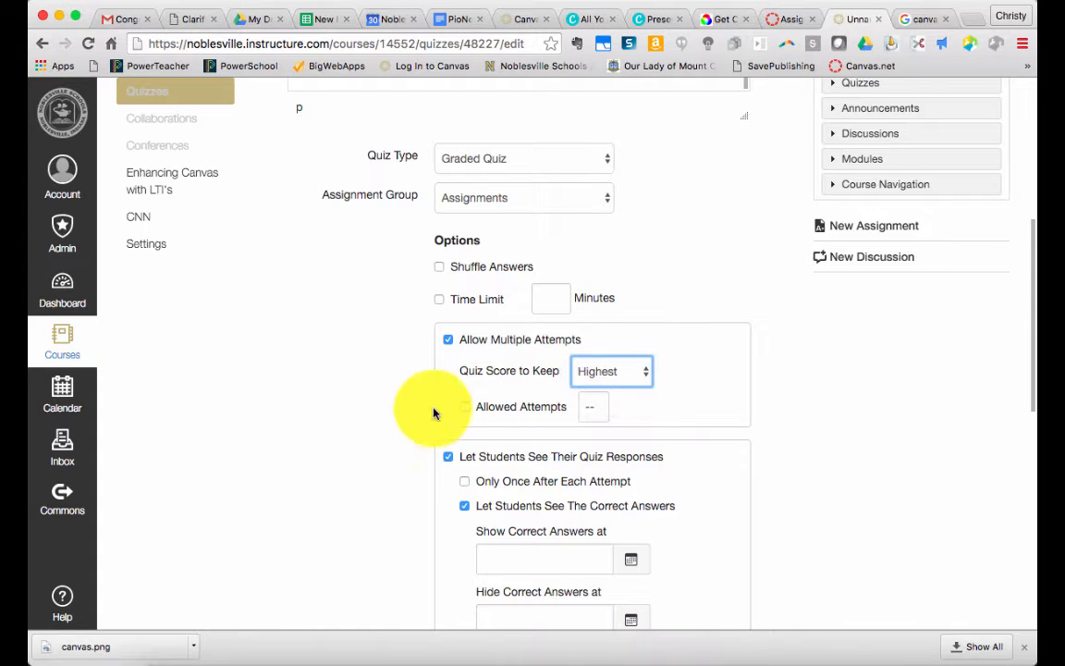
{"action": "left_click", "coordinate": [449, 340]}
Turn students' view of their quiz responses off and on again, and let them see the correct answers
{"action": "scroll", "coordinate": [377, 390], "scroll_direction": "down", "scroll_amount": 2}
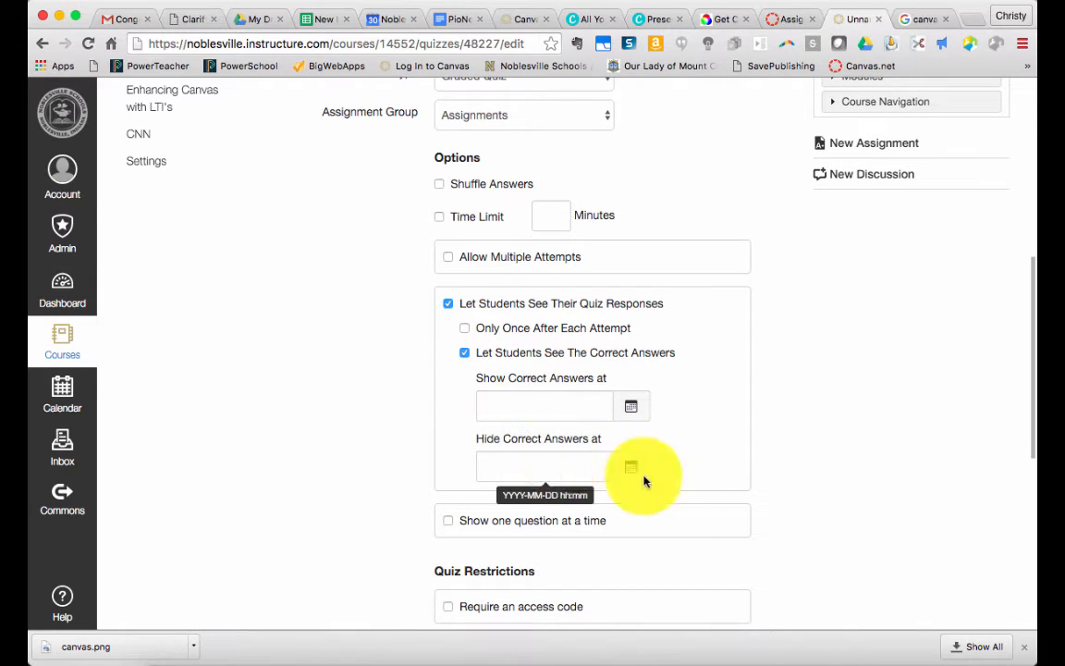
{"action": "left_click", "coordinate": [645, 310]}
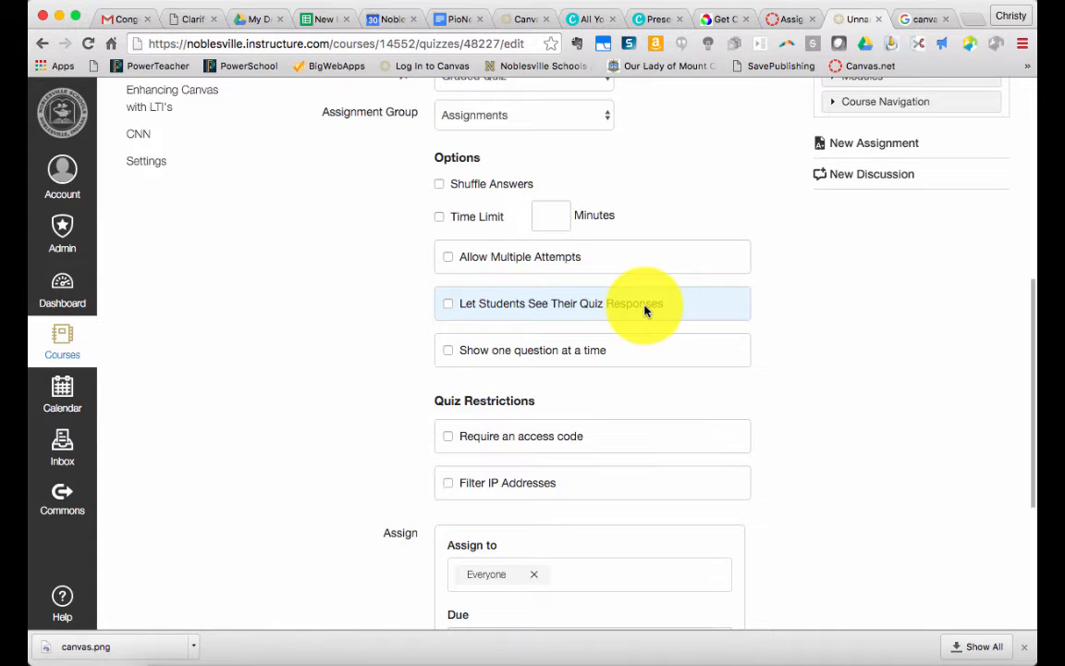
{"action": "left_click", "coordinate": [646, 311]}
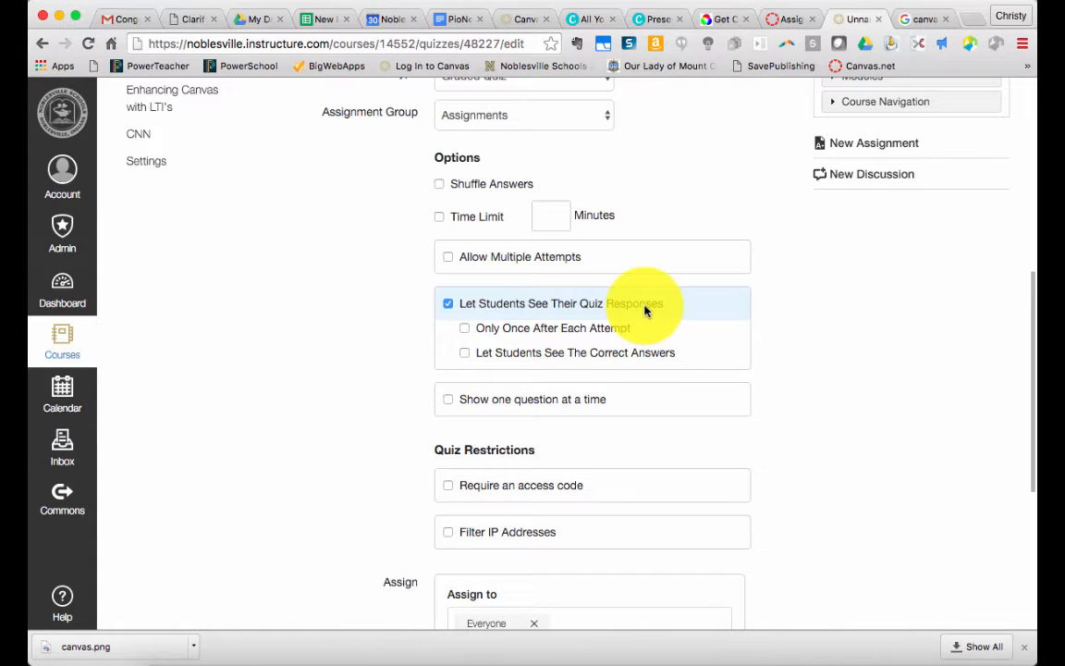
{"action": "left_click", "coordinate": [592, 354]}
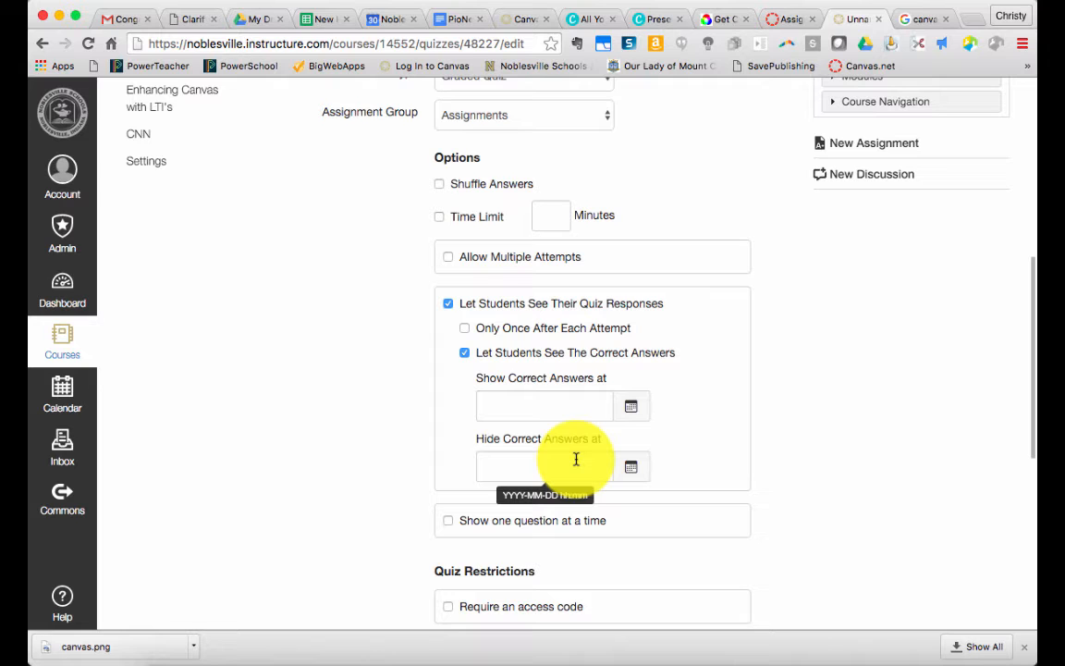
Turn on the quiz restriction that requires an access code
{"action": "scroll", "coordinate": [399, 488], "scroll_direction": "down", "scroll_amount": 5}
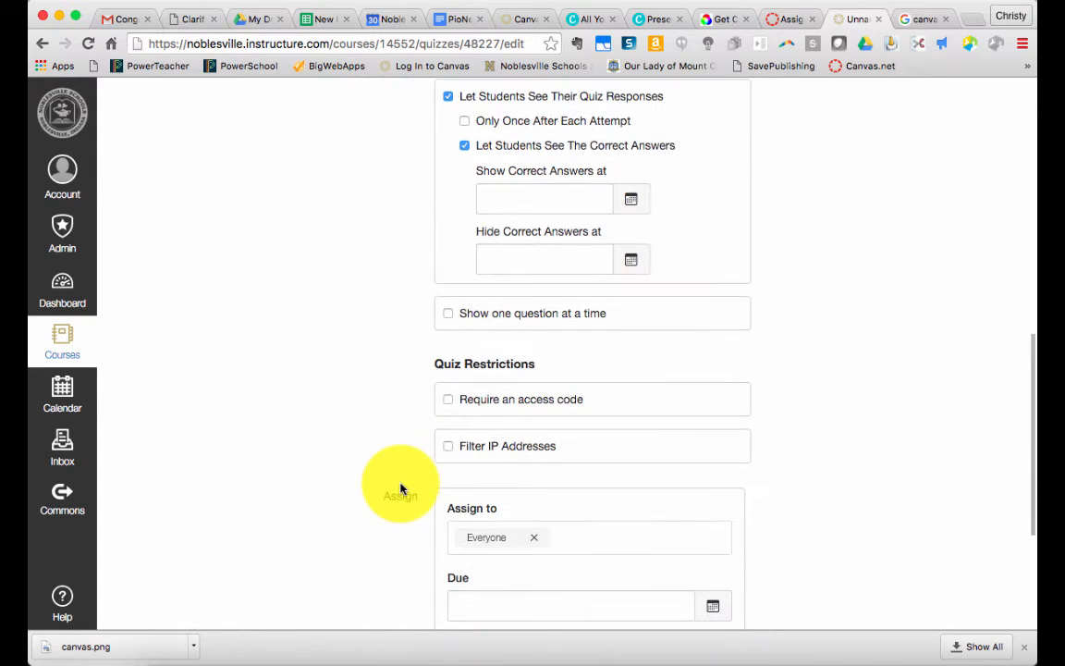
{"action": "left_click", "coordinate": [531, 411]}
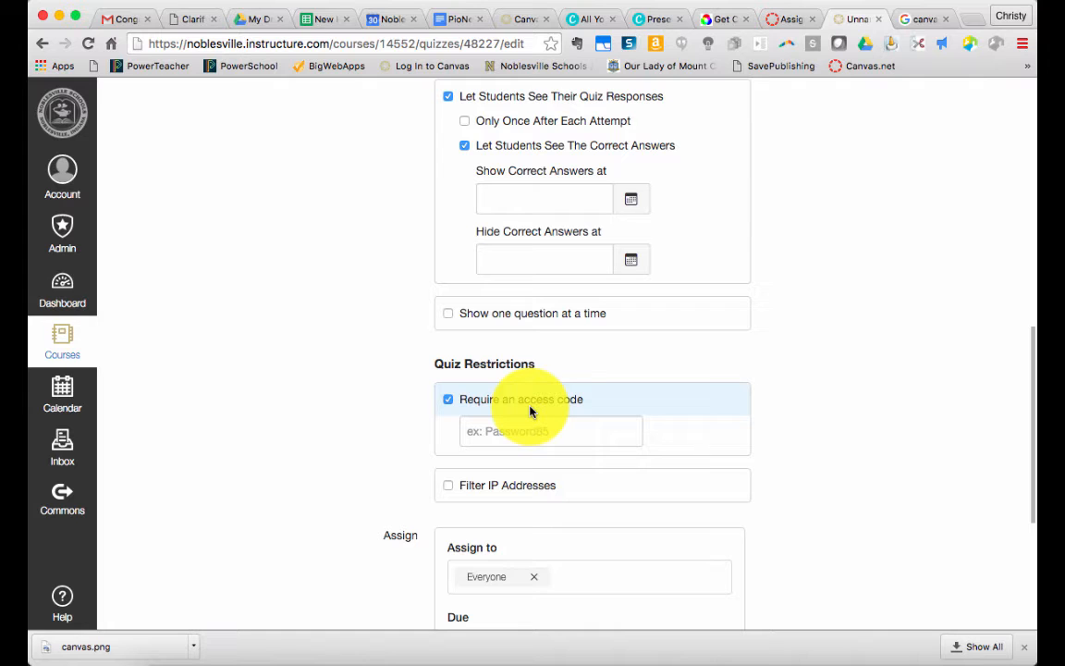
Remove Everyone from the quiz's assignees and assign the quiz to Everyone again
{"action": "scroll", "coordinate": [527, 414], "scroll_direction": "down", "scroll_amount": 2}
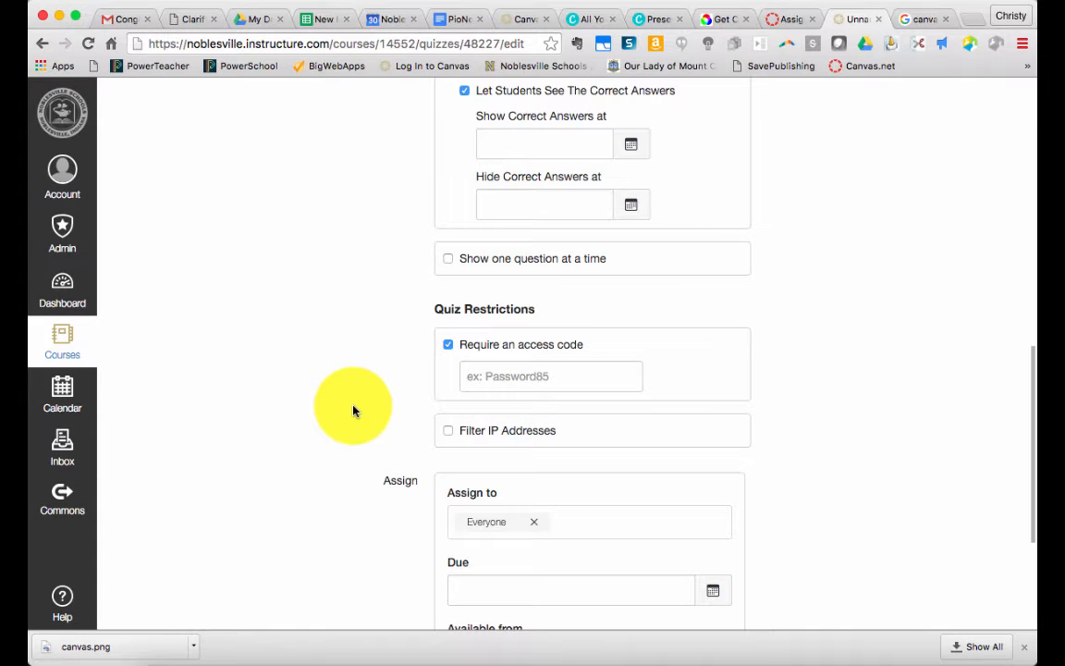
{"action": "scroll", "coordinate": [352, 411], "scroll_direction": "down", "scroll_amount": 1}
{"action": "scroll", "coordinate": [353, 410], "scroll_direction": "down", "scroll_amount": 1}
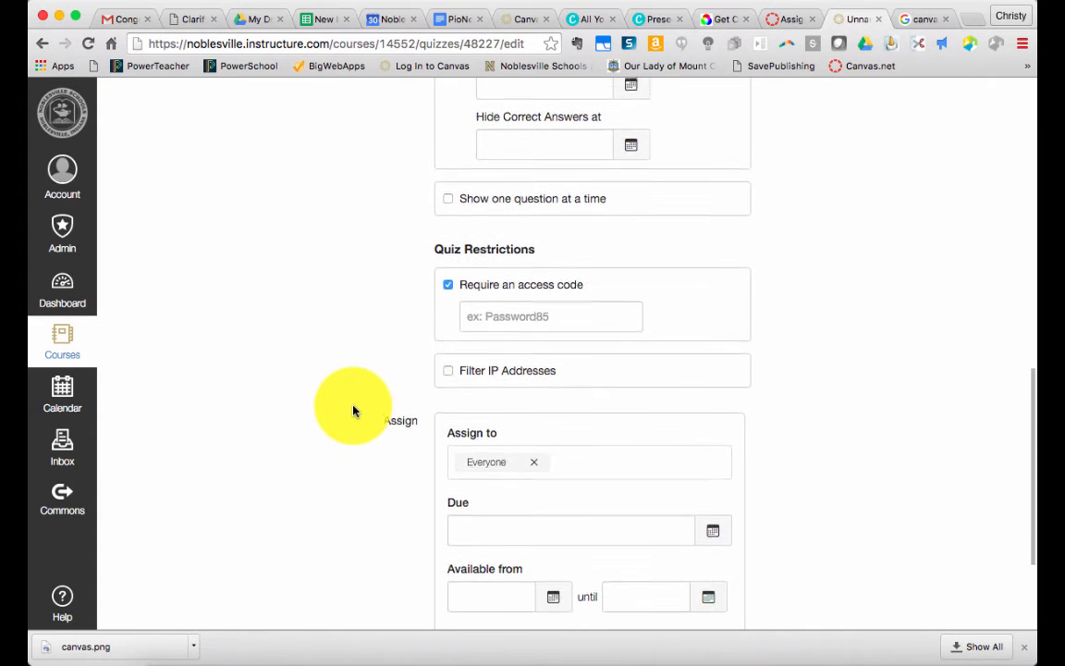
{"action": "scroll", "coordinate": [352, 411], "scroll_direction": "down", "scroll_amount": 3}
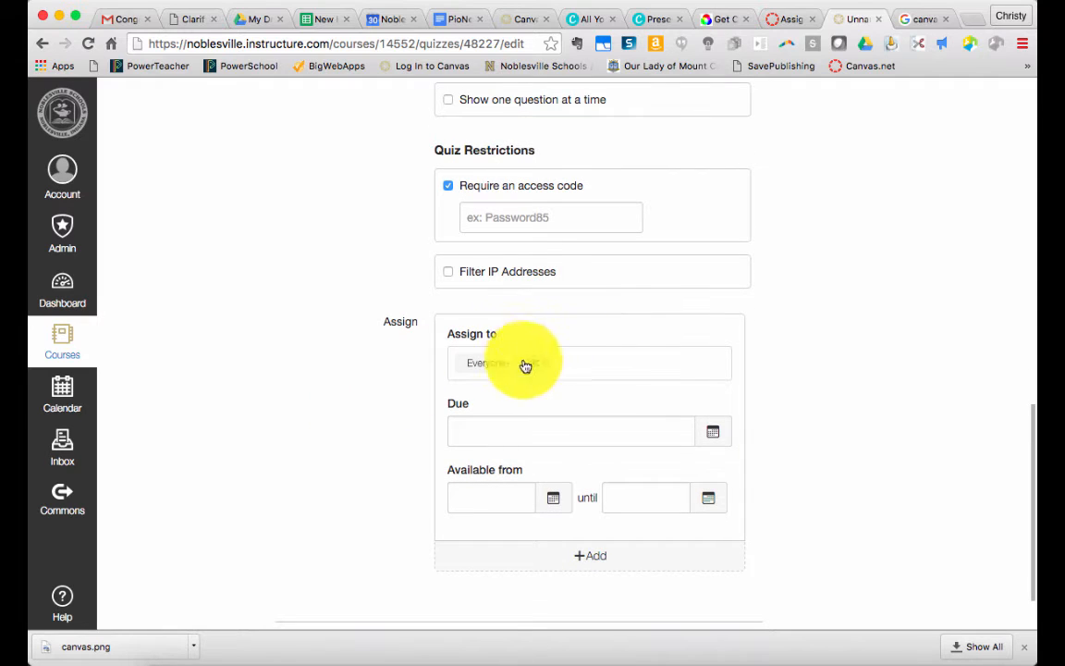
{"action": "left_click", "coordinate": [536, 364]}
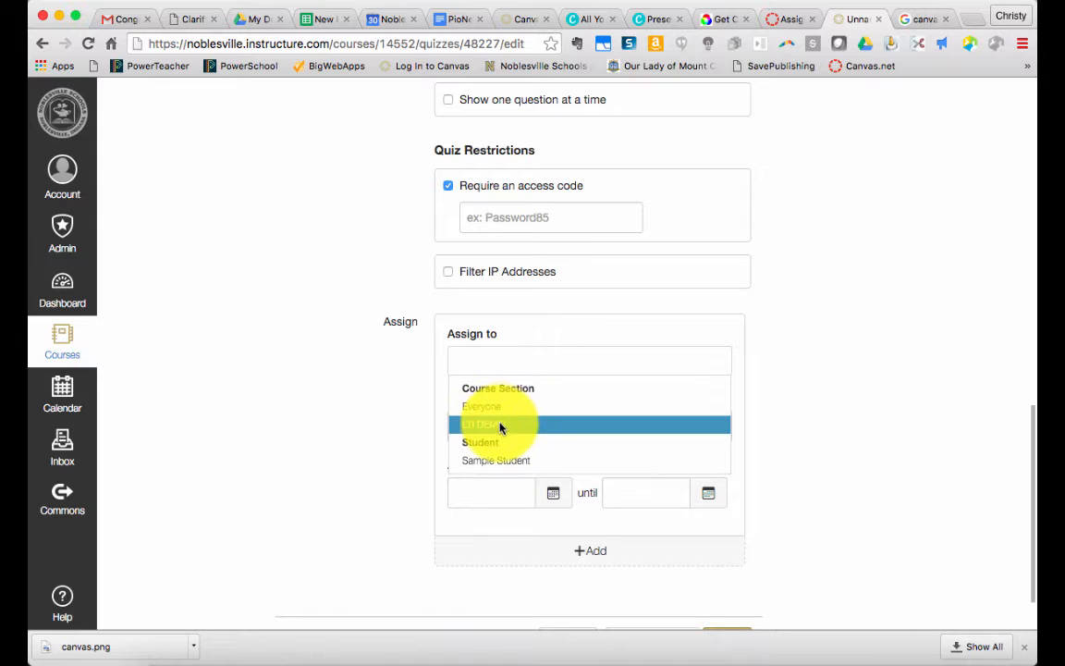
{"action": "scroll", "coordinate": [490, 416], "scroll_direction": "down", "scroll_amount": 1}
{"action": "left_click", "coordinate": [485, 354]}
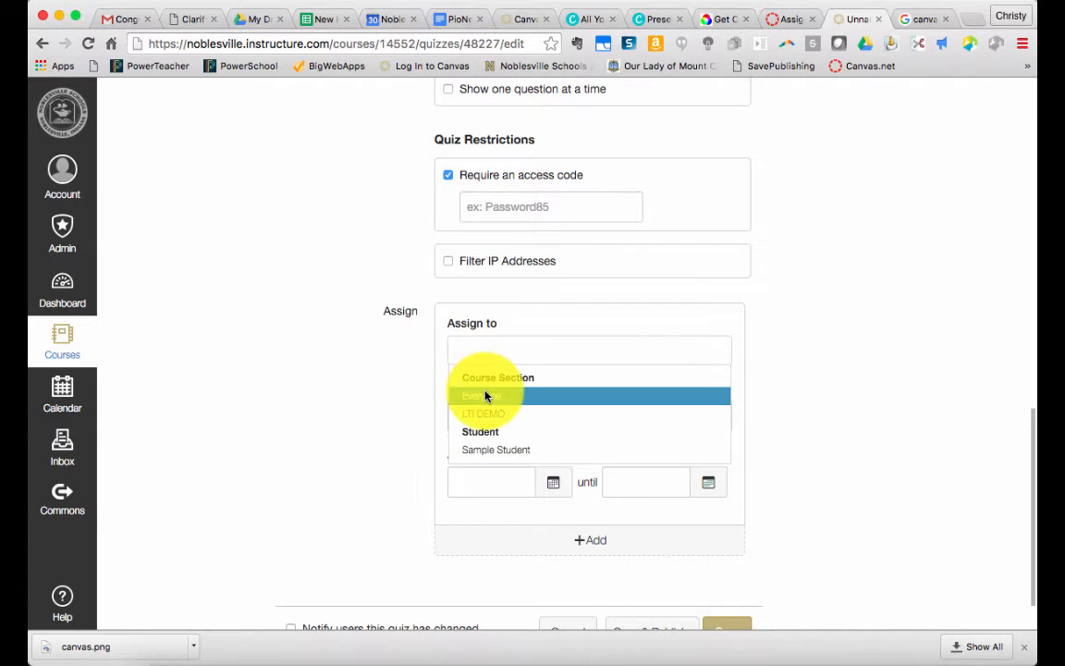
{"action": "left_click", "coordinate": [485, 395]}
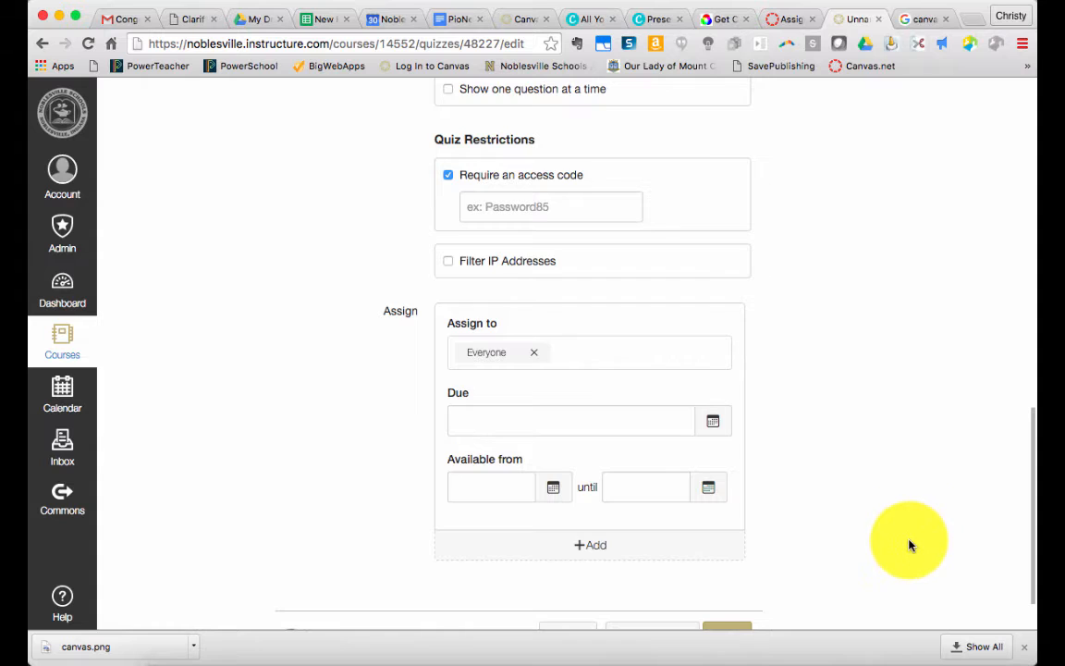
Add a new question to the quiz and keep its question type as Multiple Choice
{"action": "scroll", "coordinate": [908, 546], "scroll_direction": "down", "scroll_amount": 2}
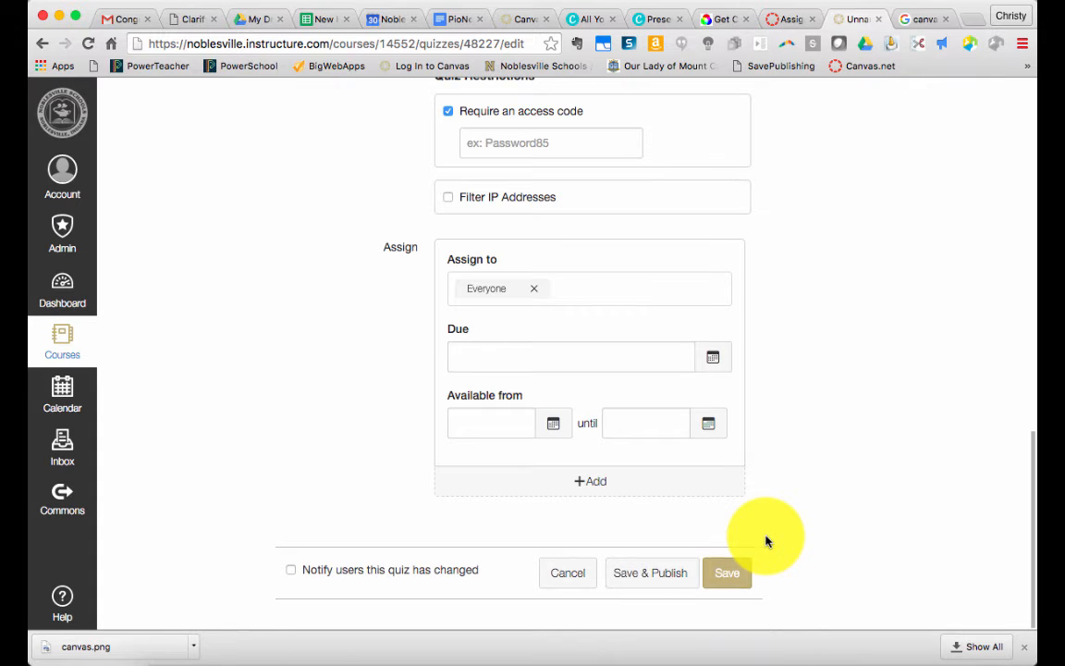
{"action": "scroll", "coordinate": [766, 541], "scroll_direction": "up", "scroll_amount": 11}
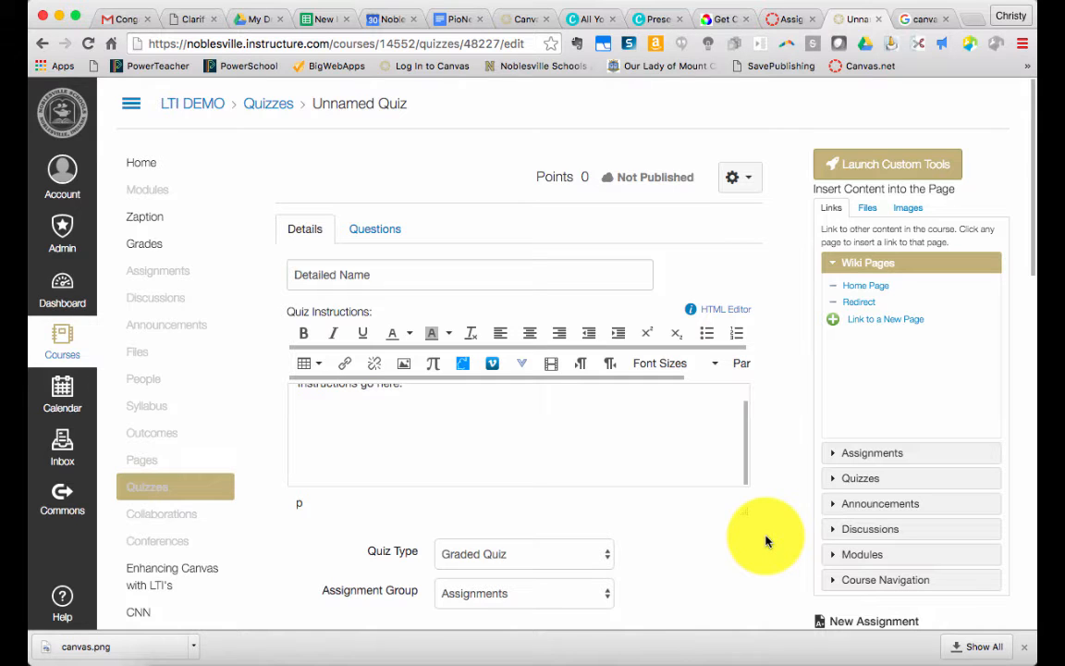
{"action": "left_click", "coordinate": [374, 236]}
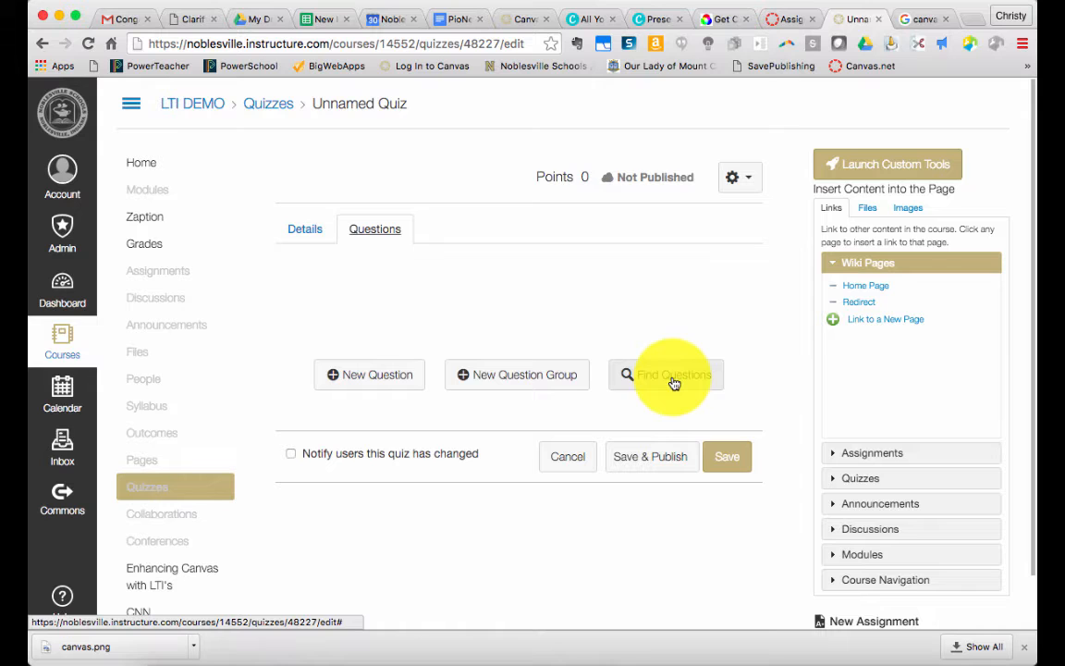
{"action": "left_click", "coordinate": [390, 391]}
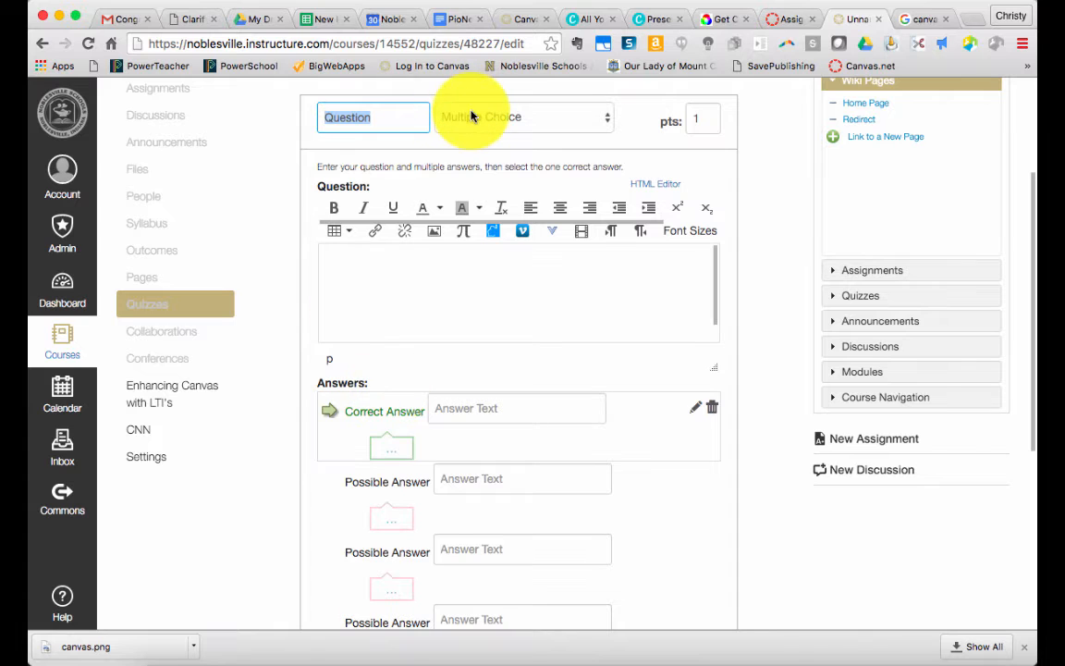
{"action": "left_click", "coordinate": [473, 116]}
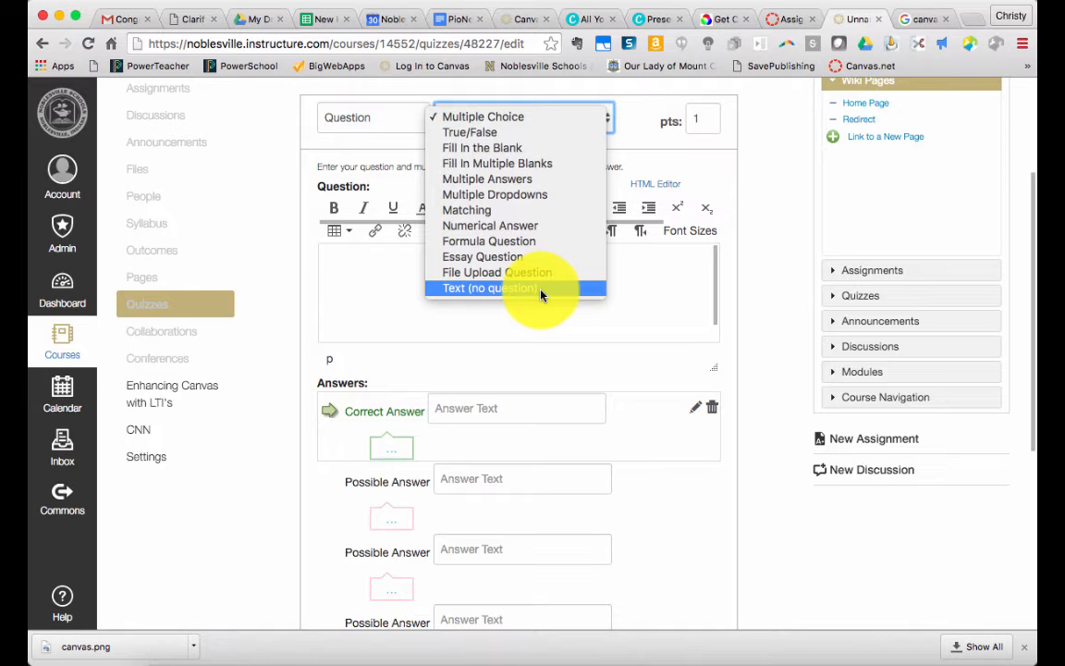
{"action": "left_click", "coordinate": [532, 117]}
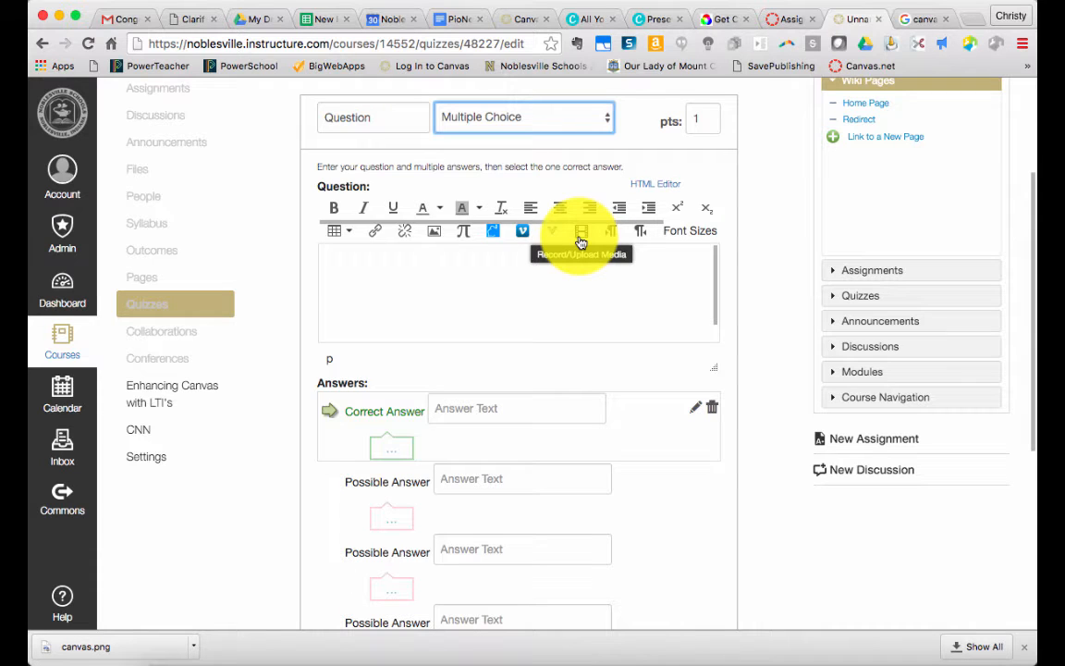
Mark the third possible answer as the correct one and open its rich content editor
{"action": "scroll", "coordinate": [373, 399], "scroll_direction": "down", "scroll_amount": 1}
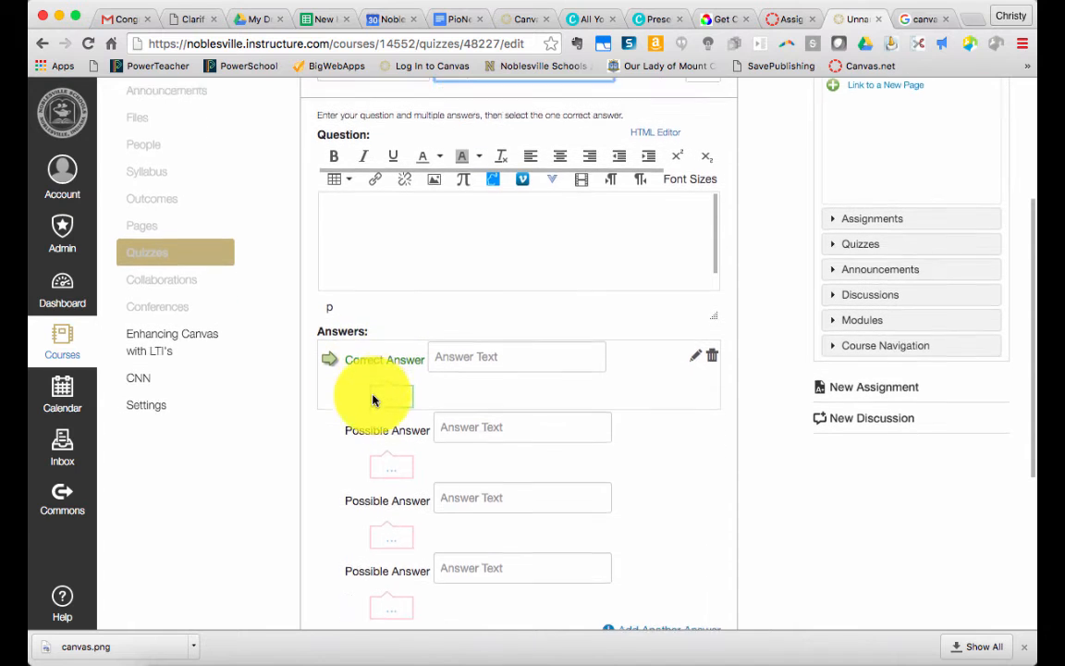
{"action": "scroll", "coordinate": [349, 444], "scroll_direction": "down", "scroll_amount": 3}
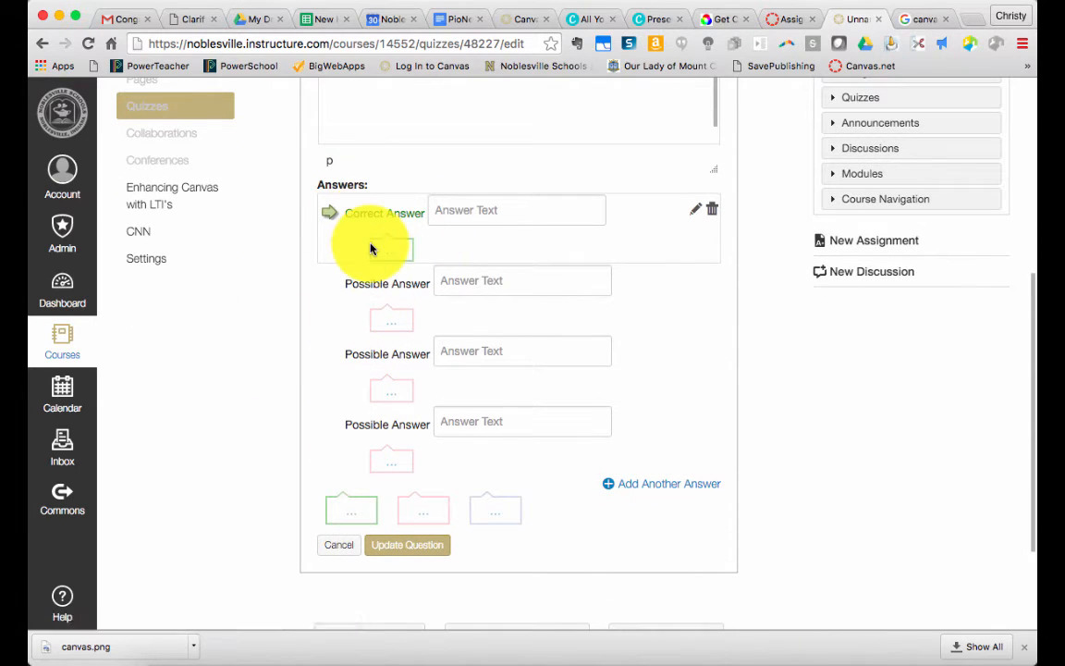
{"action": "left_click", "coordinate": [332, 290]}
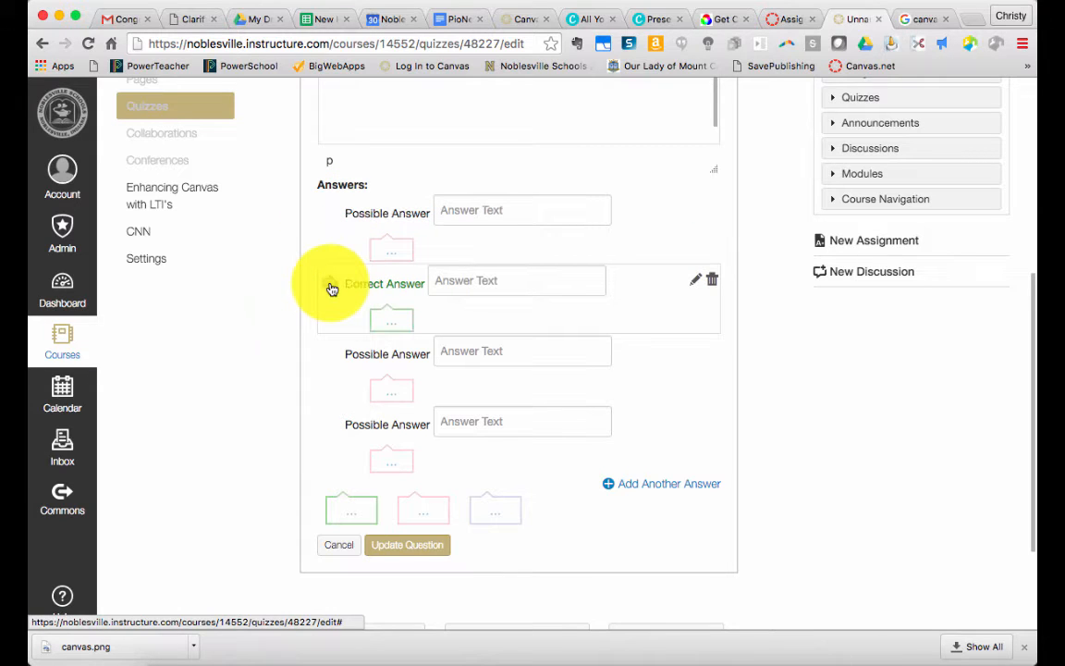
{"action": "left_click", "coordinate": [332, 357]}
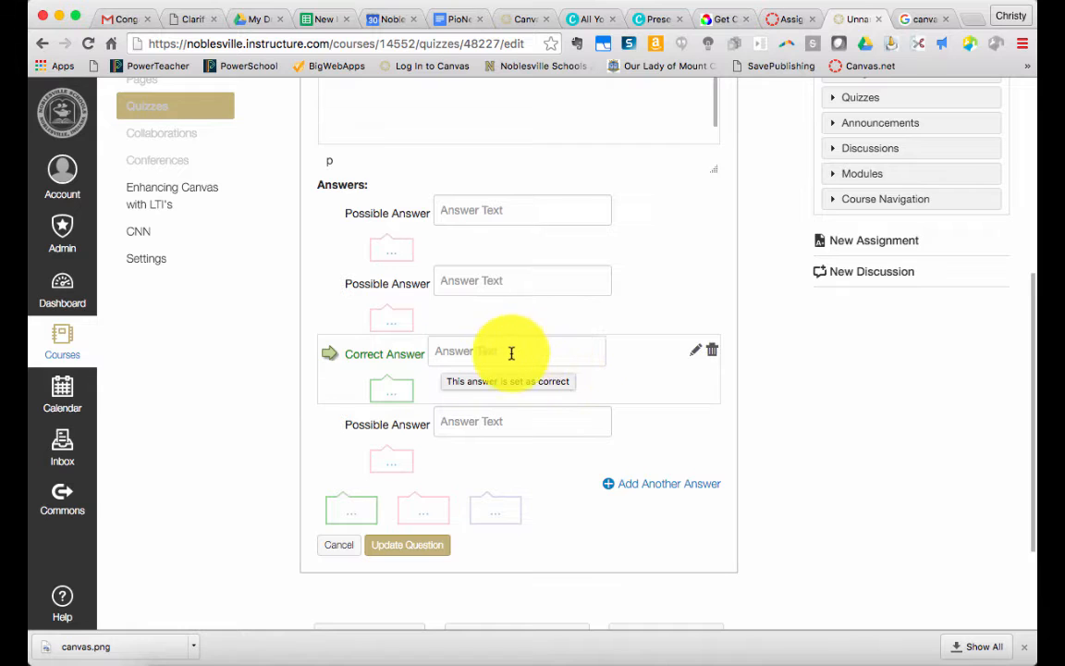
{"action": "left_click", "coordinate": [695, 357]}
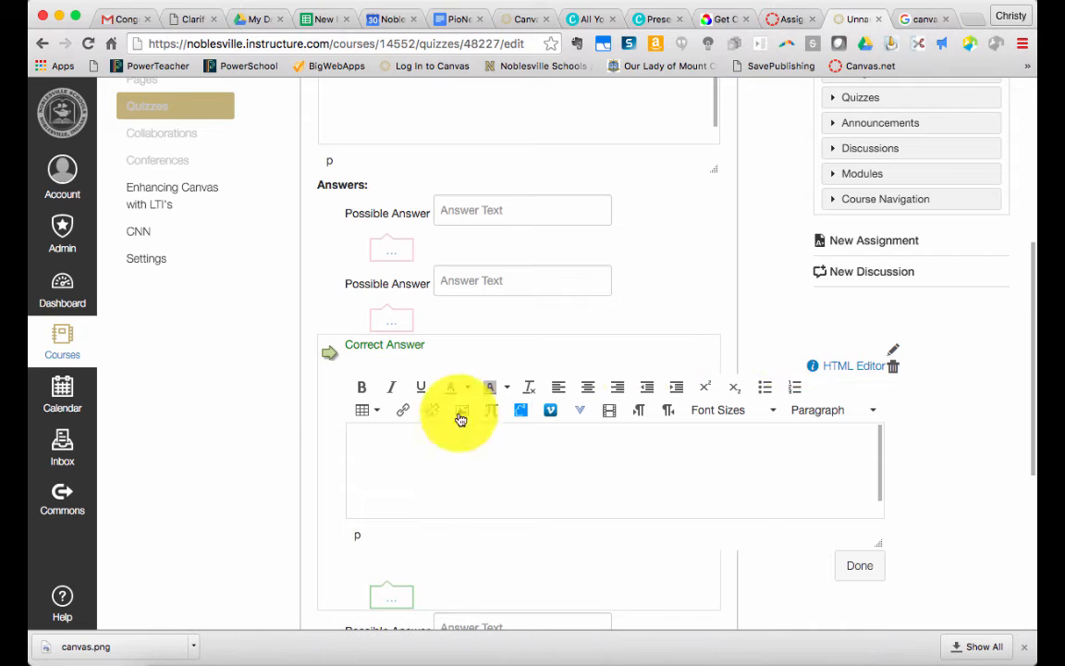
{"action": "scroll", "coordinate": [376, 407], "scroll_direction": "down", "scroll_amount": 3}
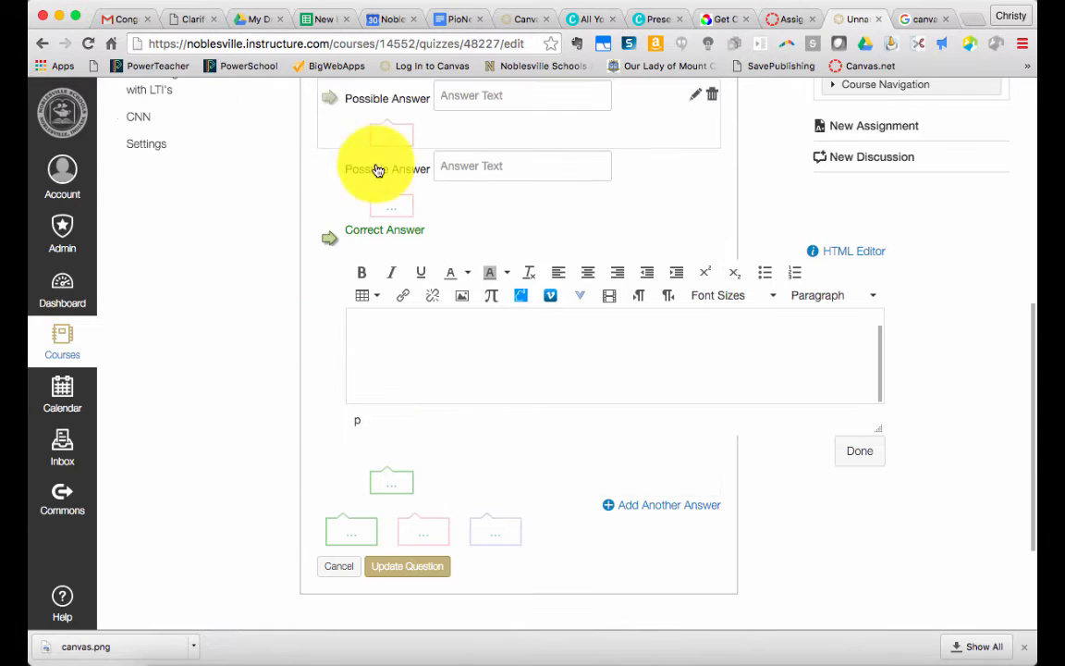
Open the question's general correct answer and wrong answer comment editors, leave them empty, and update the question
{"action": "left_click", "coordinate": [363, 530]}
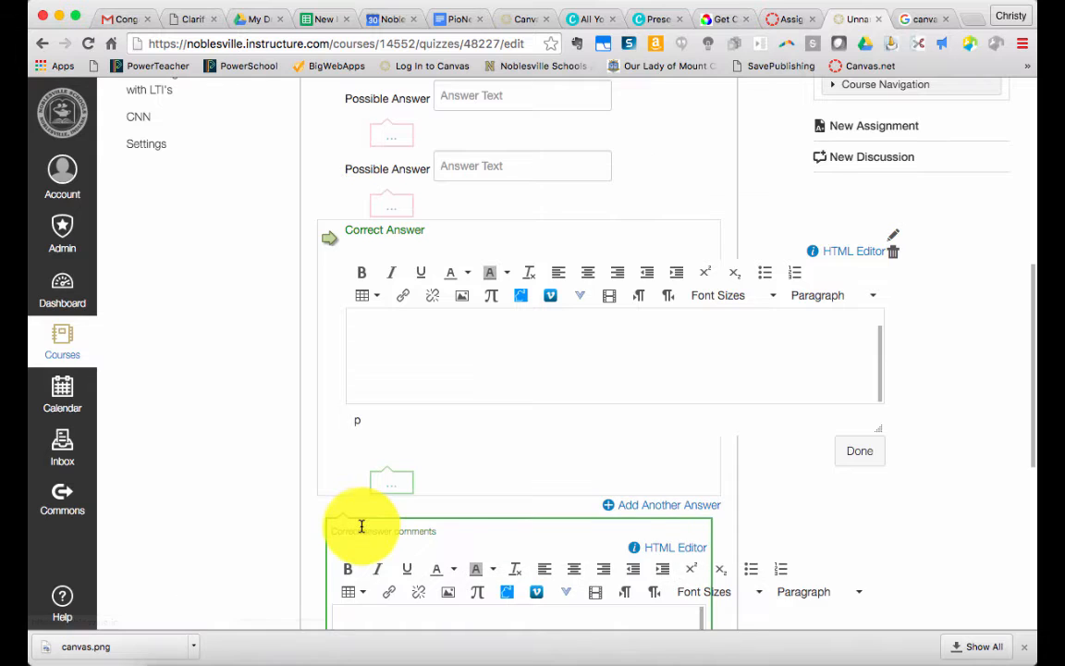
{"action": "scroll", "coordinate": [361, 530], "scroll_direction": "down", "scroll_amount": 4}
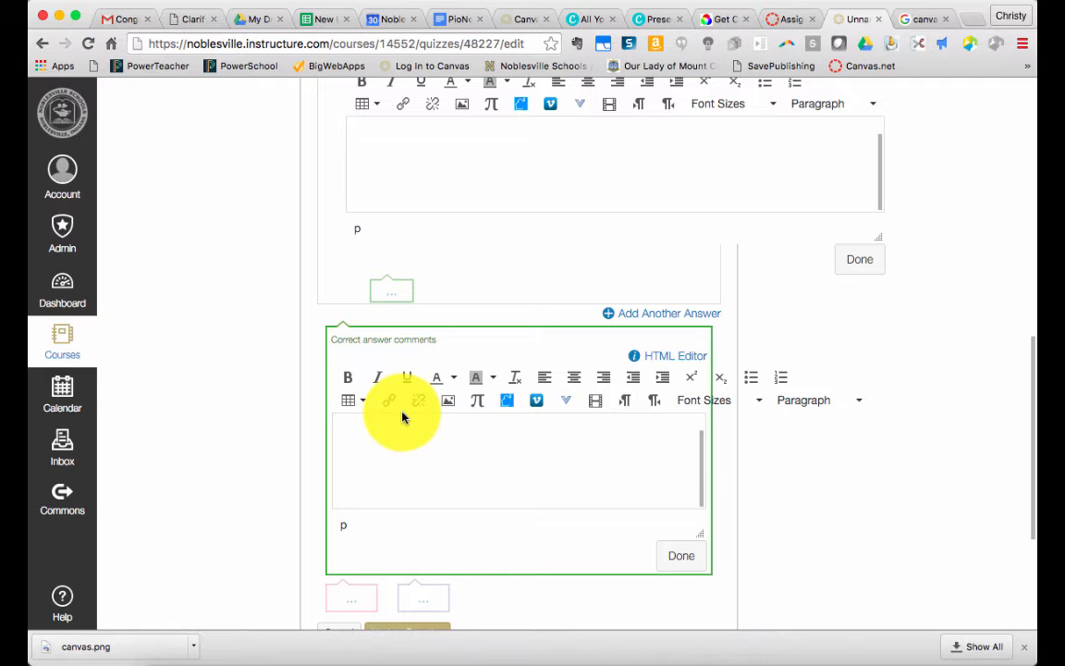
{"action": "left_click", "coordinate": [352, 599]}
{"action": "scroll", "coordinate": [353, 598], "scroll_direction": "down", "scroll_amount": 10}
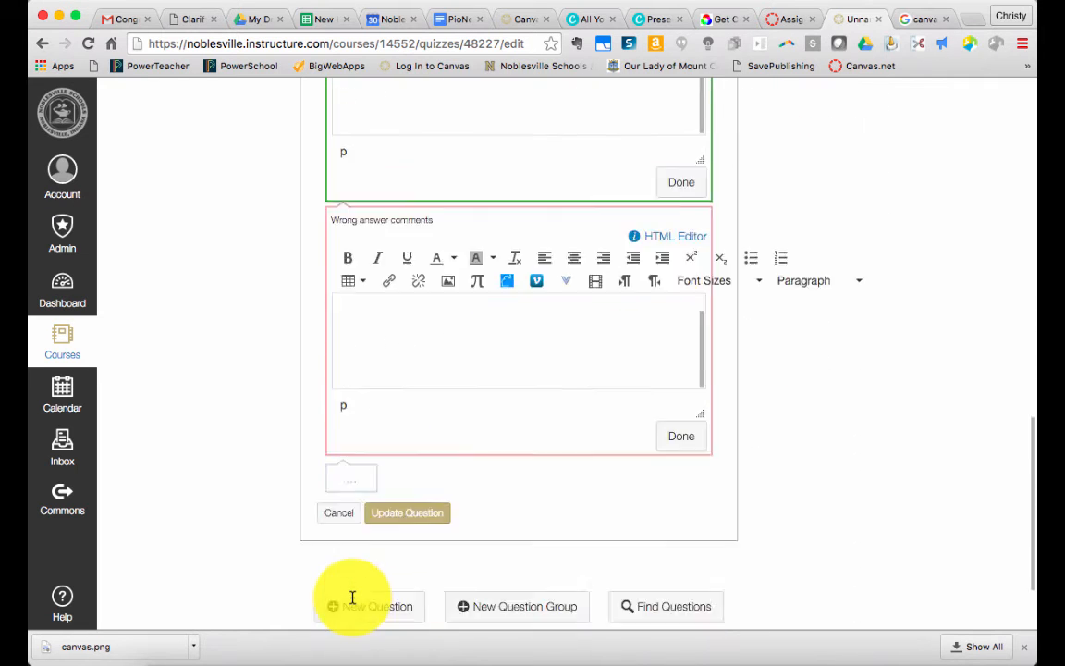
{"action": "left_click", "coordinate": [408, 400]}
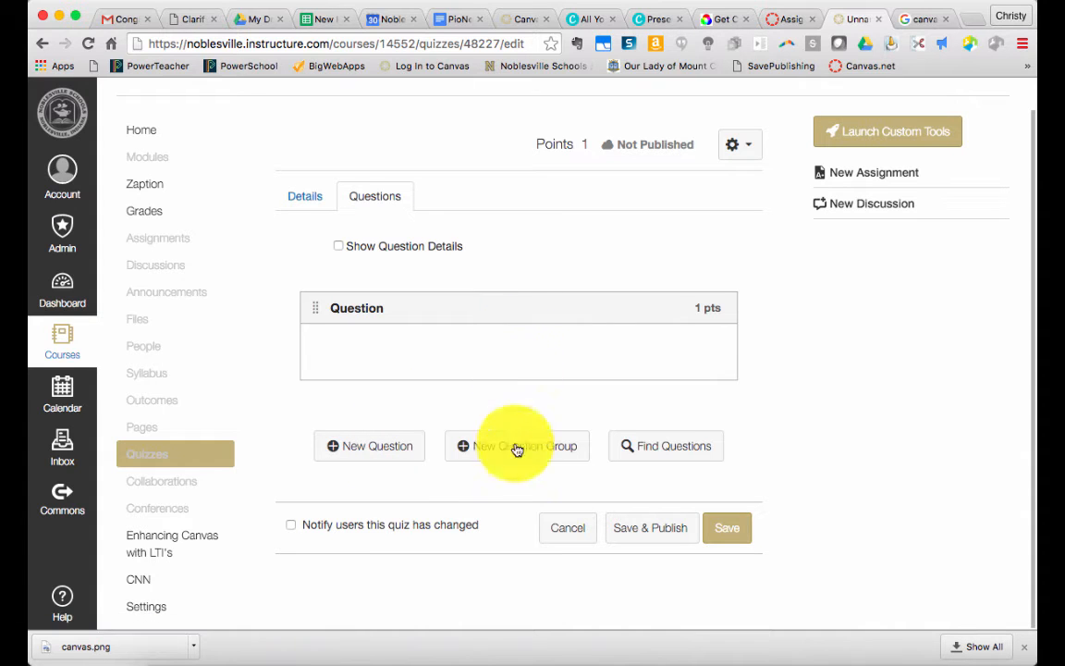
Create a question group that picks 5 questions at 1 point per question
{"action": "mouse_move", "coordinate": [706, 338]}
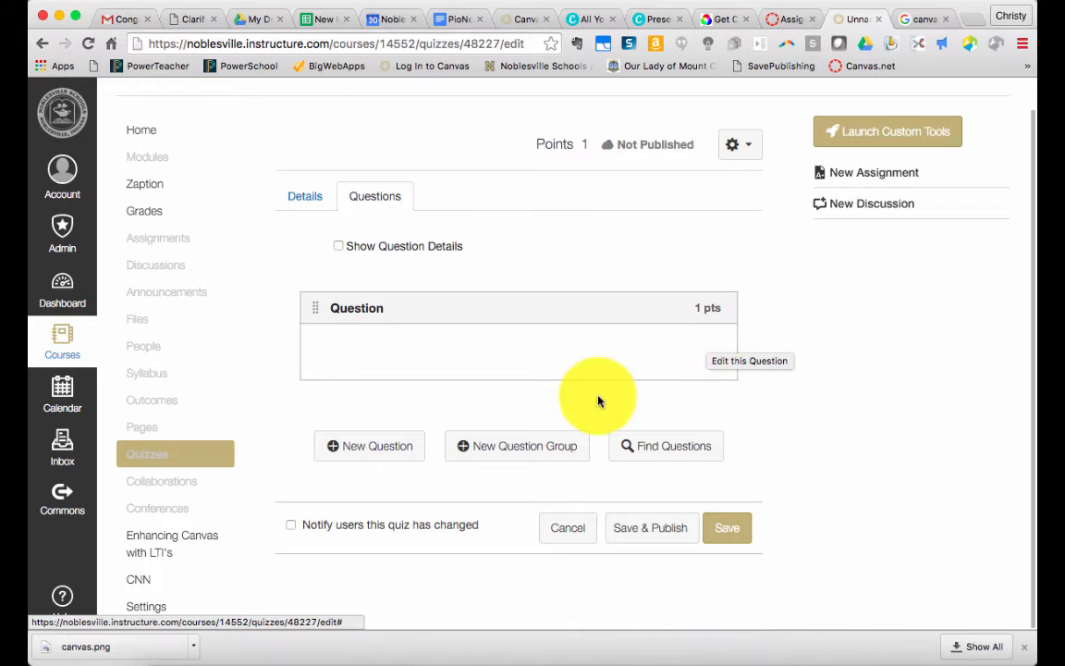
{"action": "left_click", "coordinate": [535, 448]}
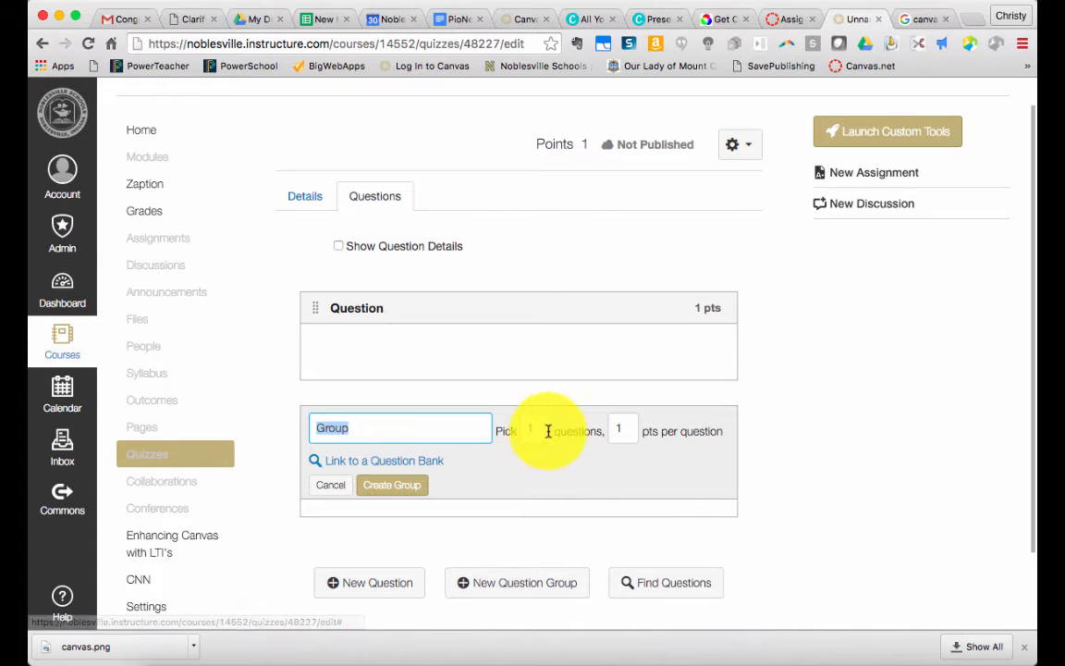
{"action": "left_click", "coordinate": [544, 429]}
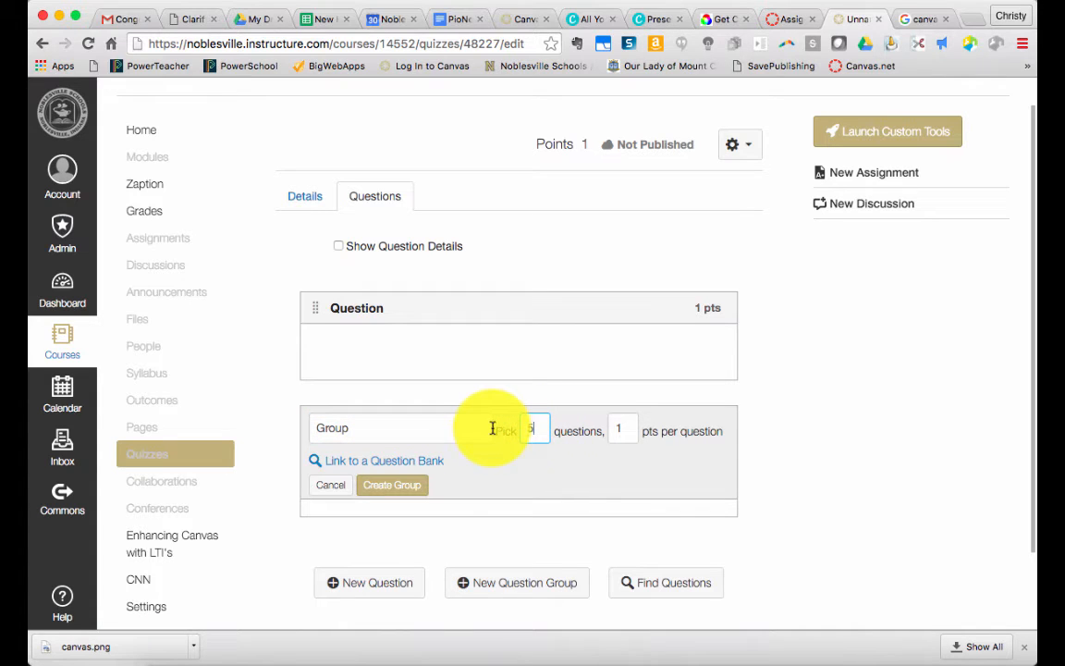
{"action": "type", "text": "5"}
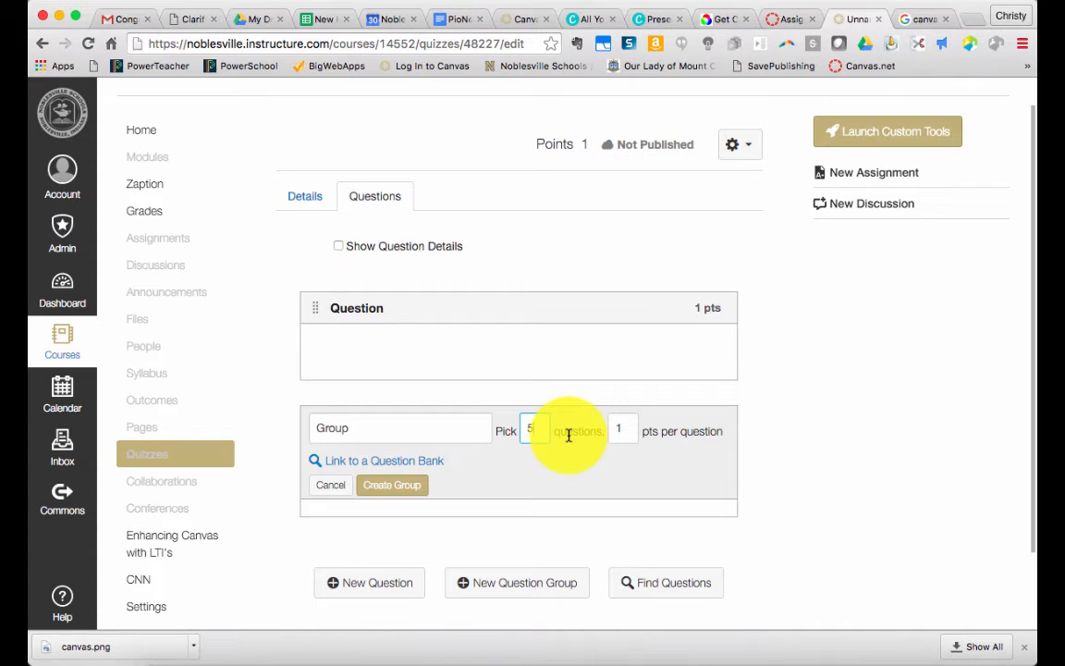
{"action": "left_click", "coordinate": [386, 486]}
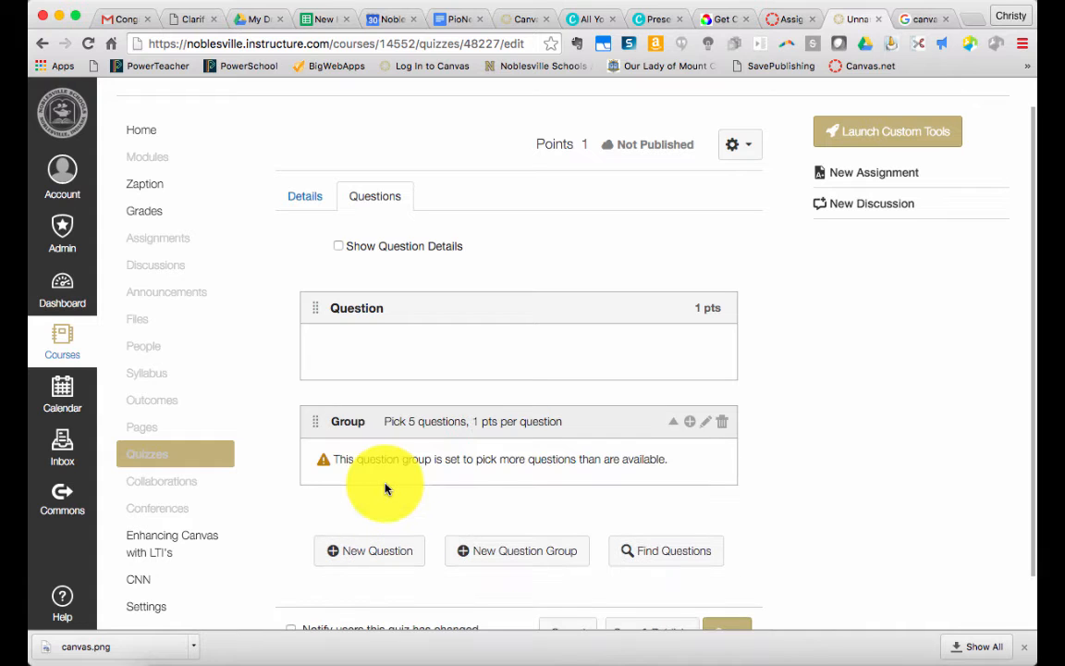
Add a new question to the question group
{"action": "scroll", "coordinate": [688, 422], "scroll_direction": "down", "scroll_amount": 1}
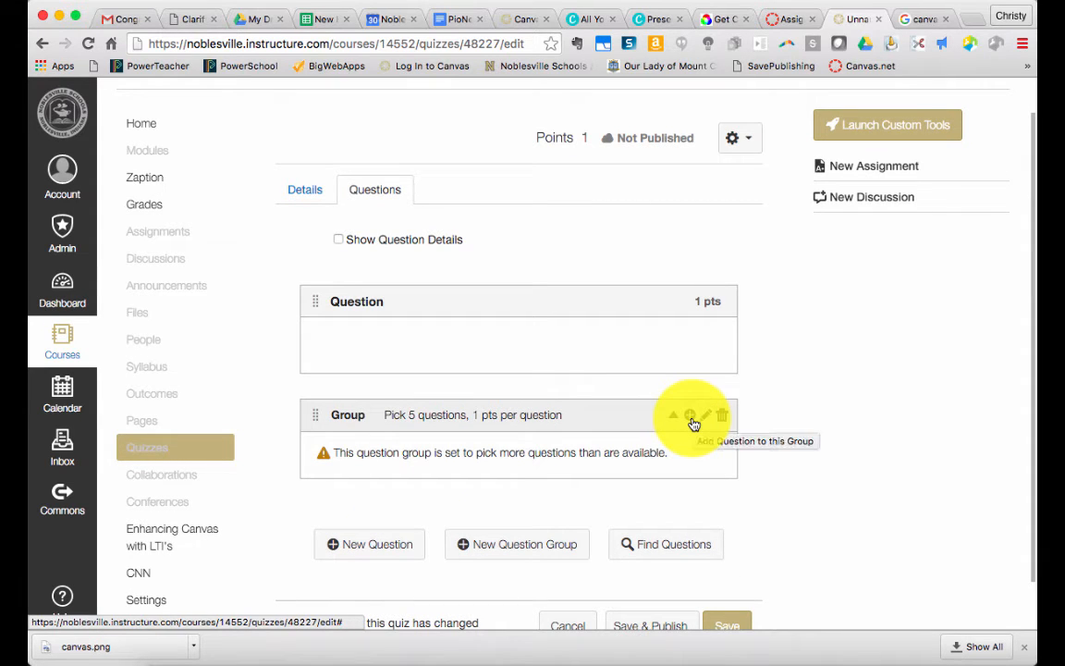
{"action": "left_click", "coordinate": [692, 423]}
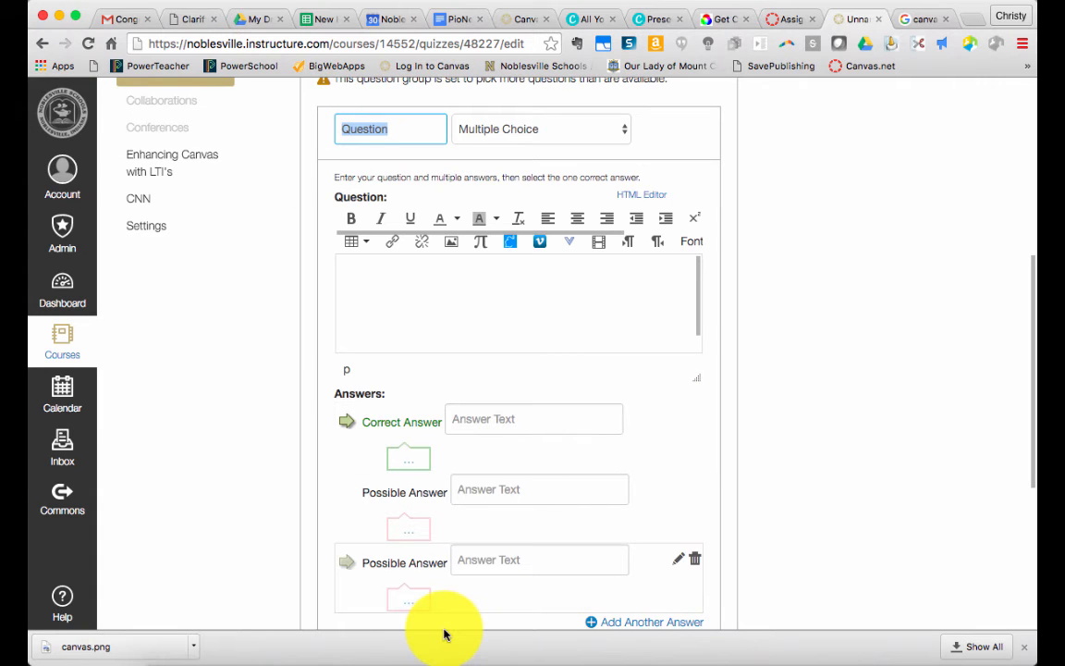
{"action": "scroll", "coordinate": [409, 424], "scroll_direction": "down", "scroll_amount": 5}
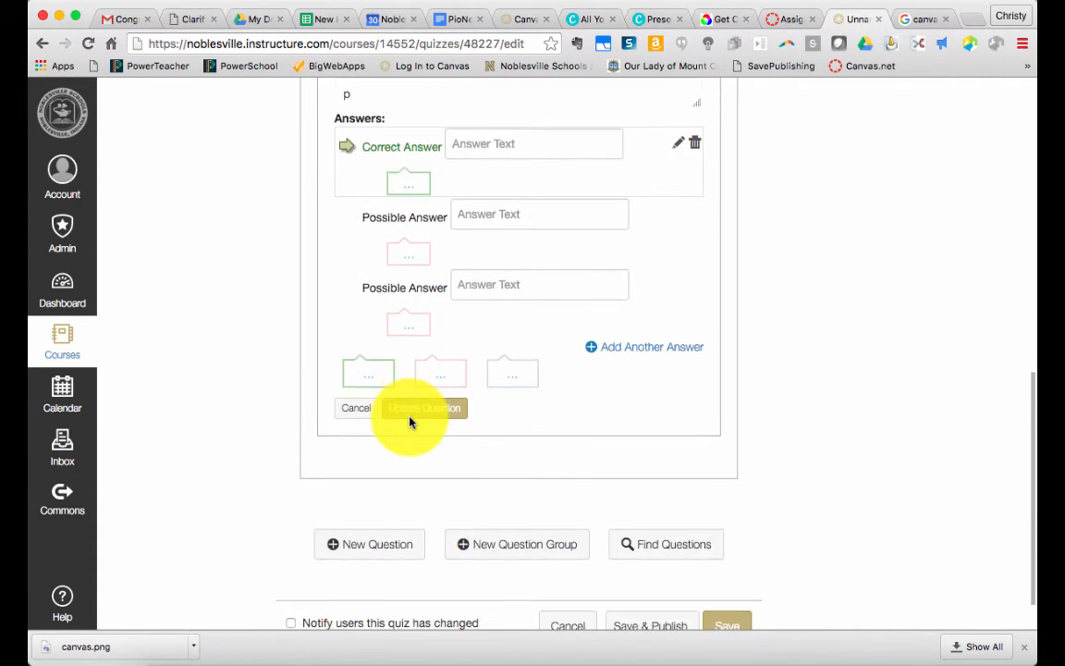
{"action": "scroll", "coordinate": [409, 423], "scroll_direction": "up", "scroll_amount": 5}
{"action": "scroll", "coordinate": [409, 415], "scroll_direction": "up", "scroll_amount": 3}
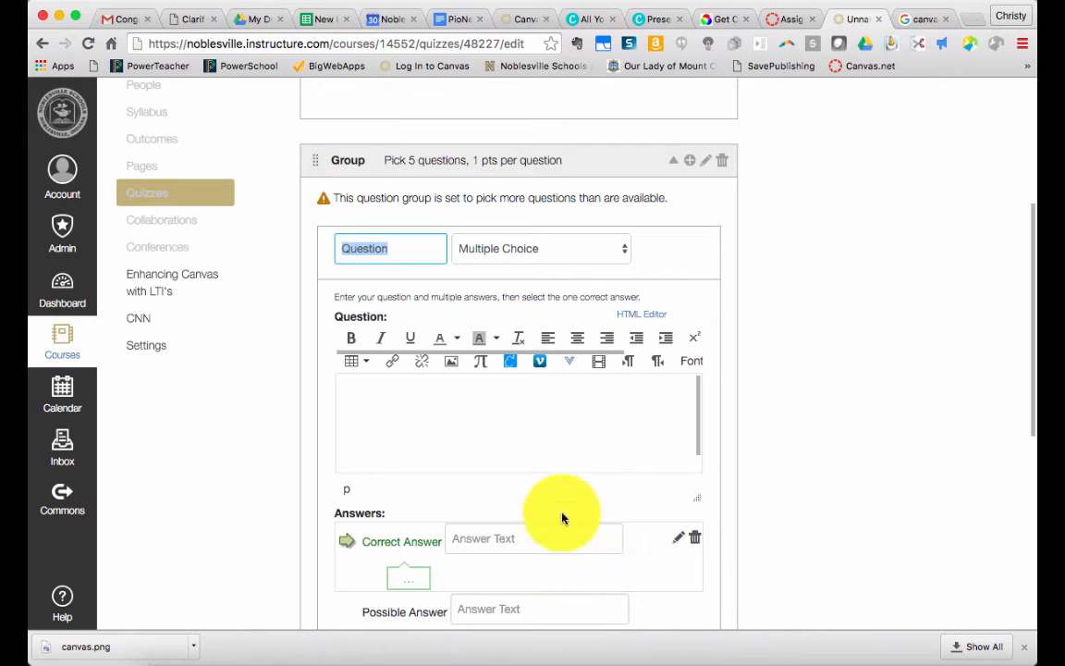
{"action": "scroll", "coordinate": [421, 292], "scroll_direction": "up", "scroll_amount": 1}
{"action": "scroll", "coordinate": [421, 292], "scroll_direction": "down", "scroll_amount": 1}
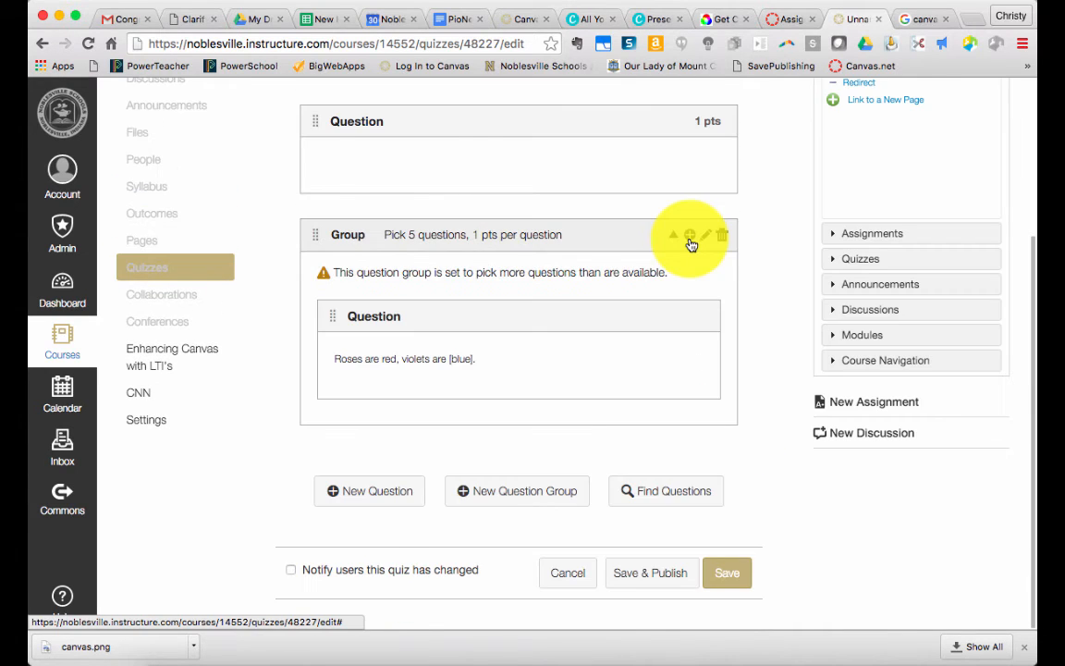
Add another question to the group and set its type to Fill In Multiple Blanks
{"action": "left_click", "coordinate": [690, 237]}
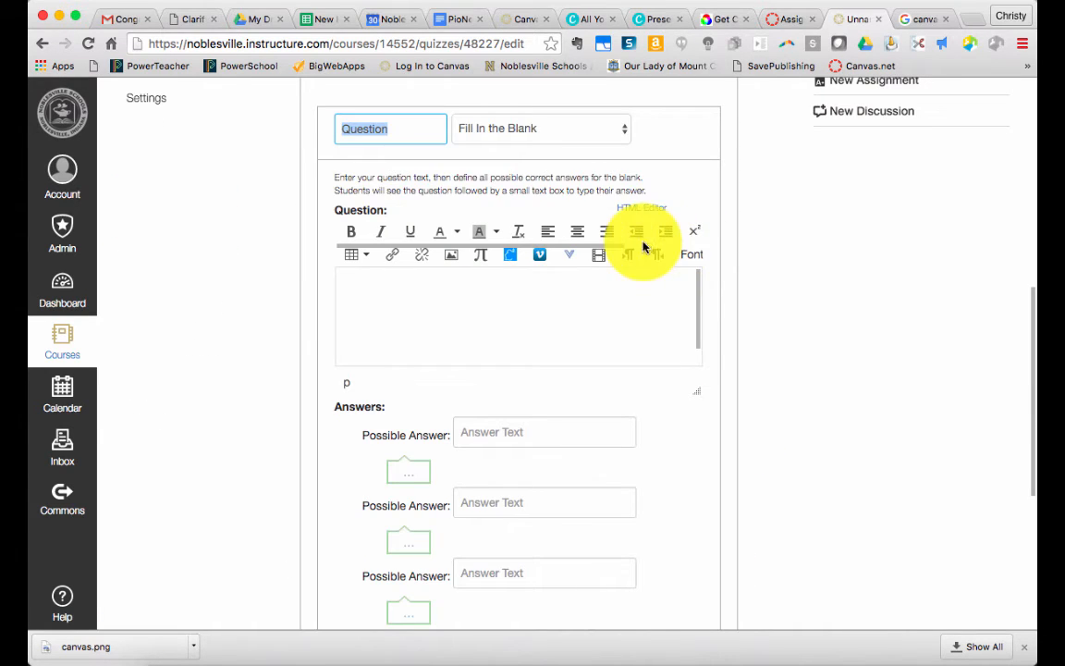
{"action": "left_click", "coordinate": [503, 139]}
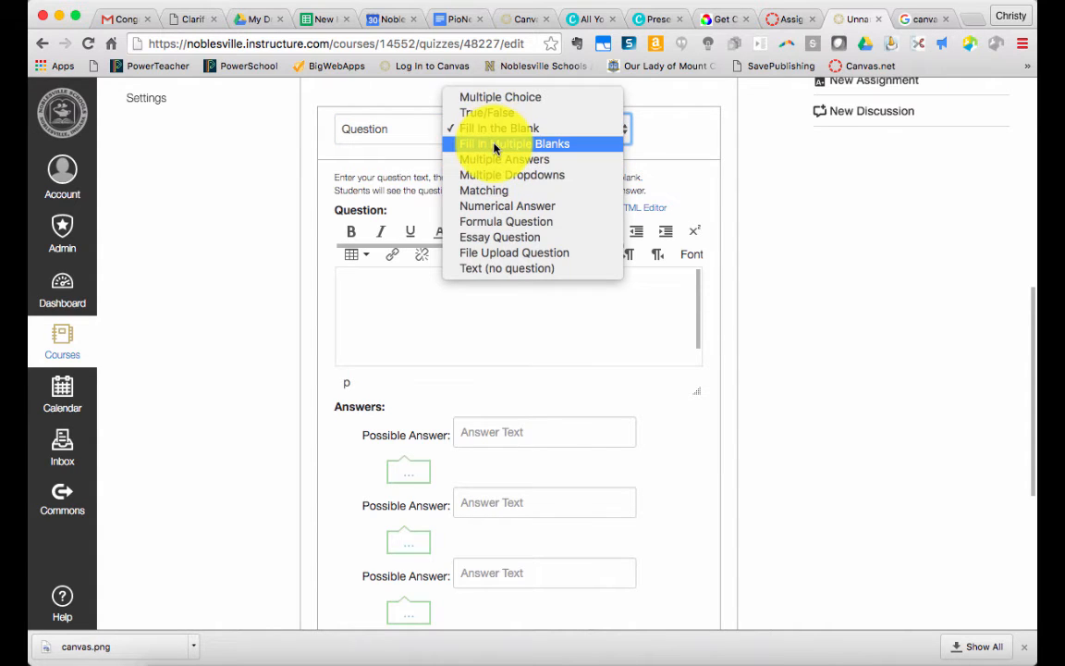
{"action": "left_click", "coordinate": [495, 145]}
Enter the question text "Roses are [color1], violets are [color2]."
{"action": "left_click", "coordinate": [469, 331]}
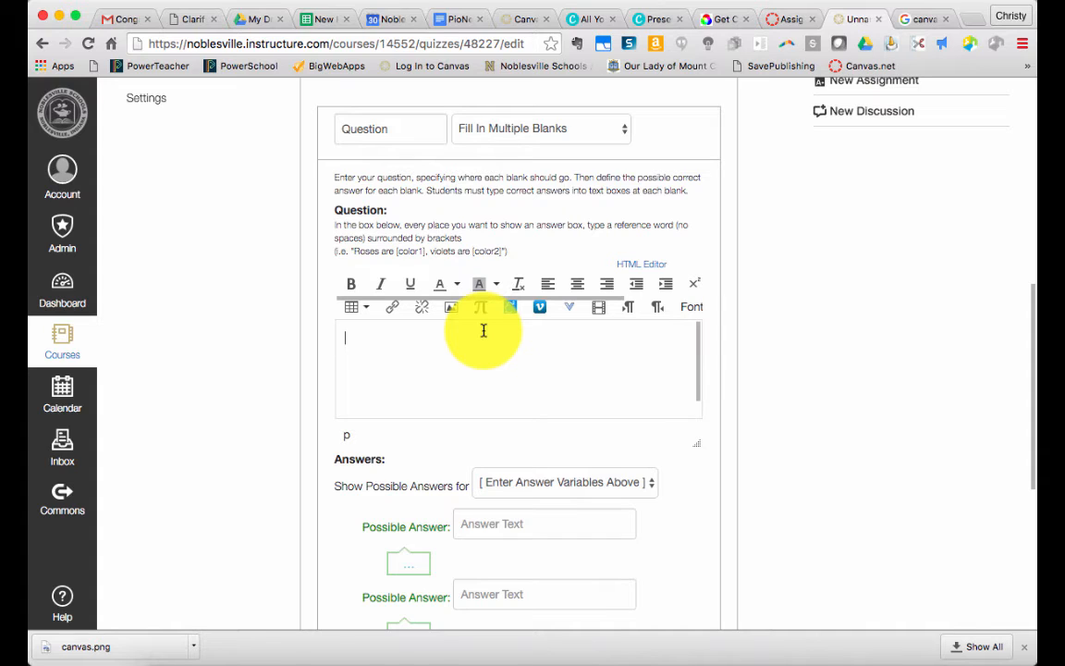
{"action": "left_click", "coordinate": [482, 330]}
{"action": "type", "text": "Rose"}
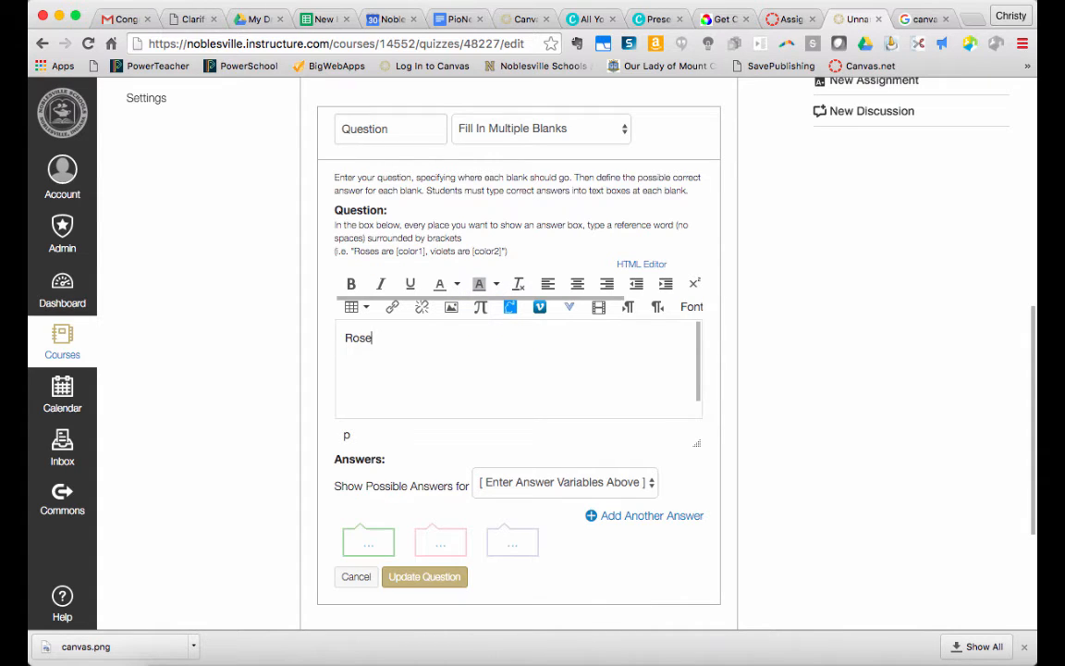
{"action": "type", "text": "s are [color1], violets "}
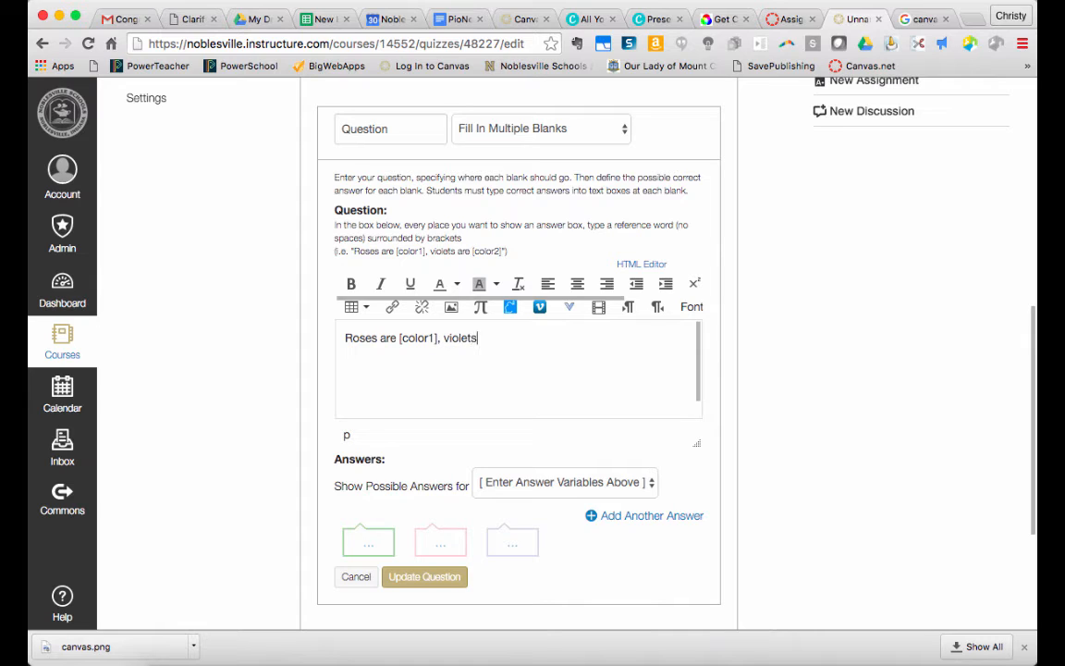
{"action": "type", "text": "are [color2]."}
Enter "red" and "RED" as the possible answers for the color1 blank
{"action": "left_click", "coordinate": [502, 487]}
{"action": "left_click", "coordinate": [502, 487]}
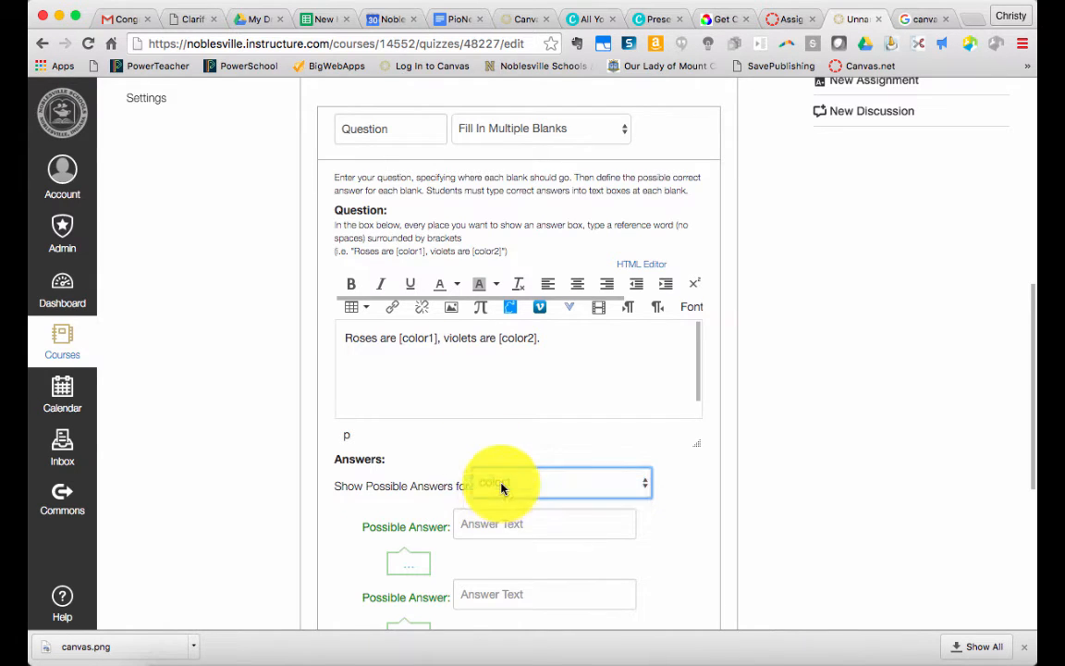
{"action": "left_click", "coordinate": [482, 527]}
{"action": "type", "text": "red"}
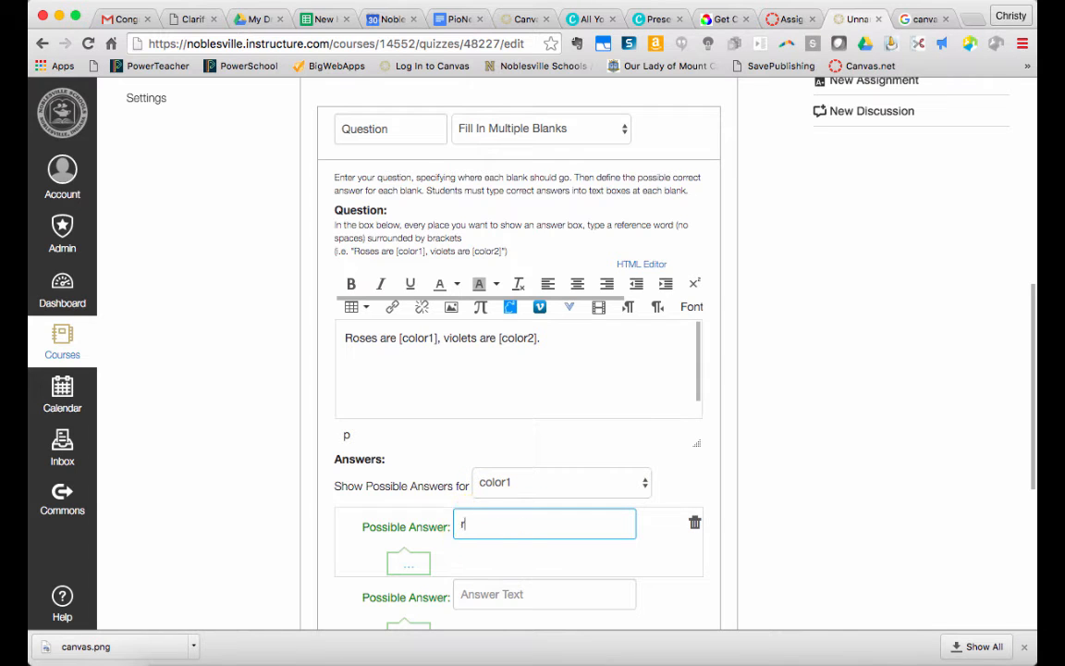
{"action": "left_click", "coordinate": [468, 594]}
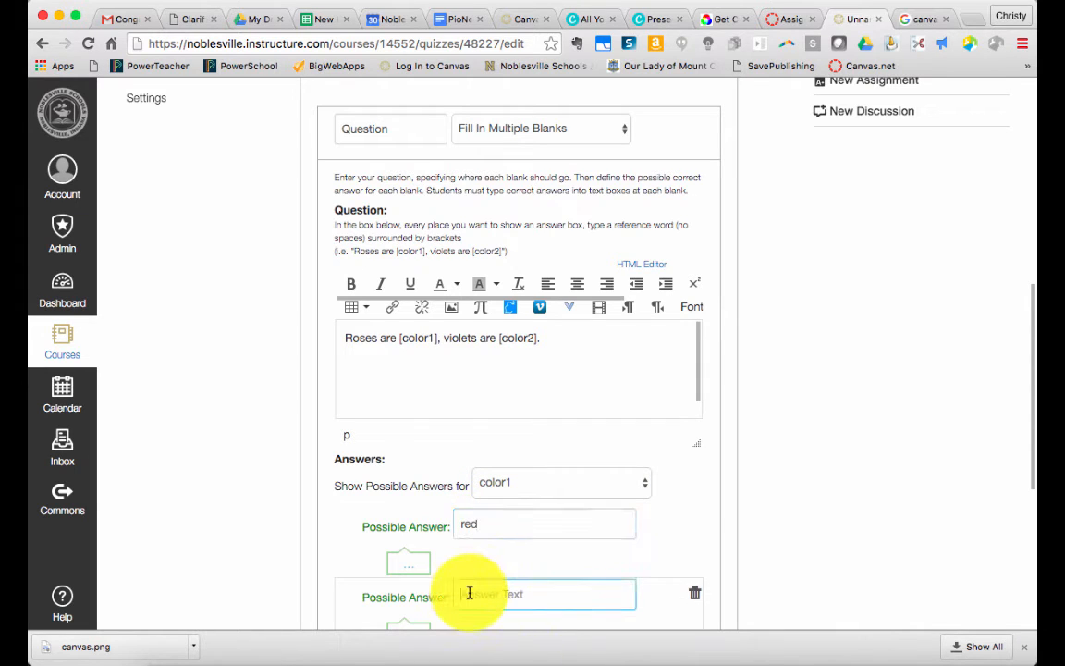
{"action": "type", "text": "RED"}
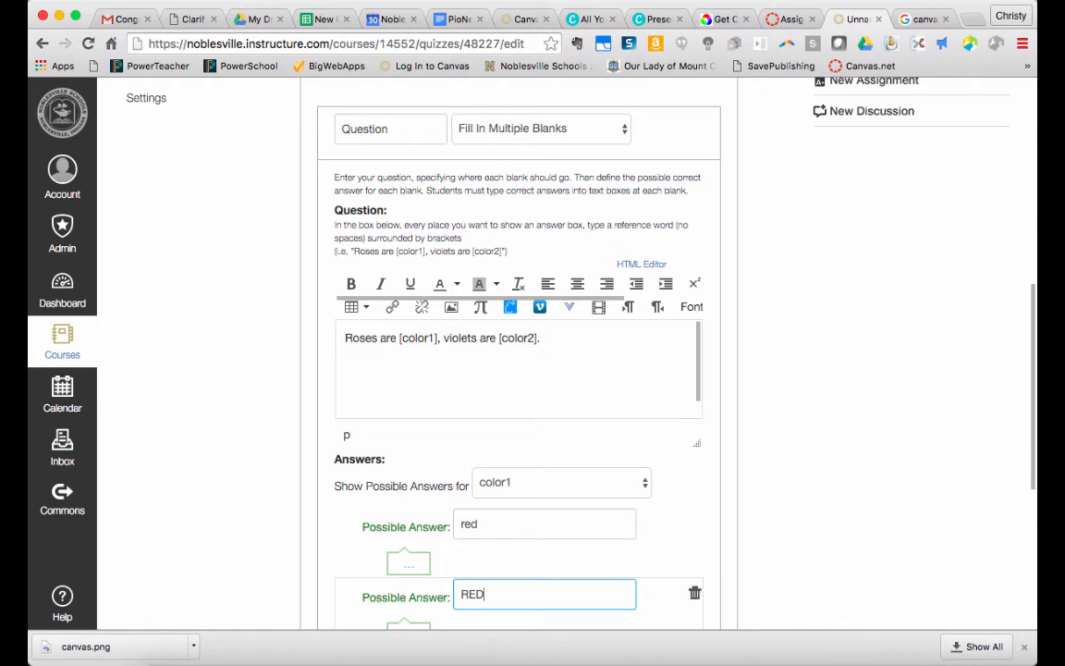
Enter "blue" and "BLUE" as the possible answers for the color2 blank and update the question
{"action": "scroll", "coordinate": [470, 584], "scroll_direction": "down", "scroll_amount": 2}
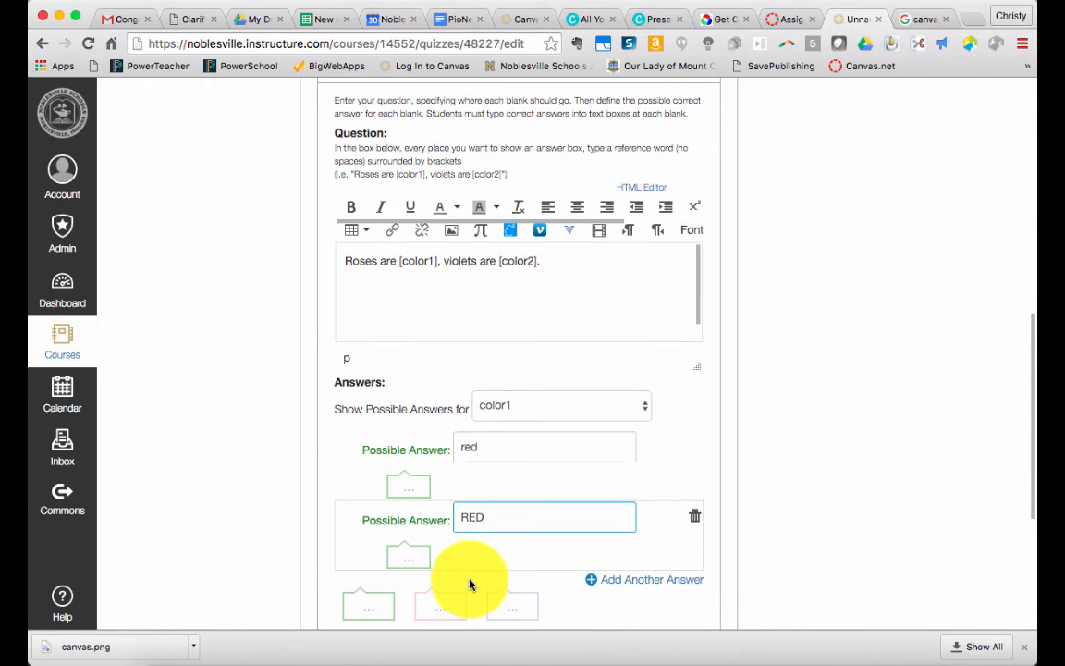
{"action": "left_click", "coordinate": [518, 408]}
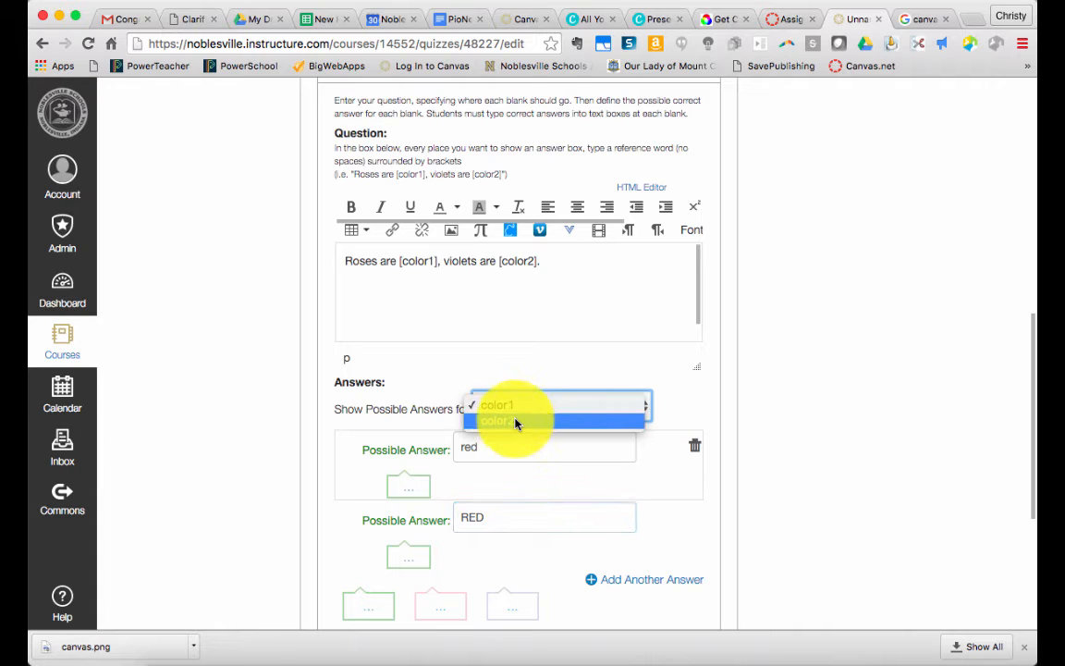
{"action": "left_click", "coordinate": [515, 424]}
{"action": "left_click", "coordinate": [519, 450]}
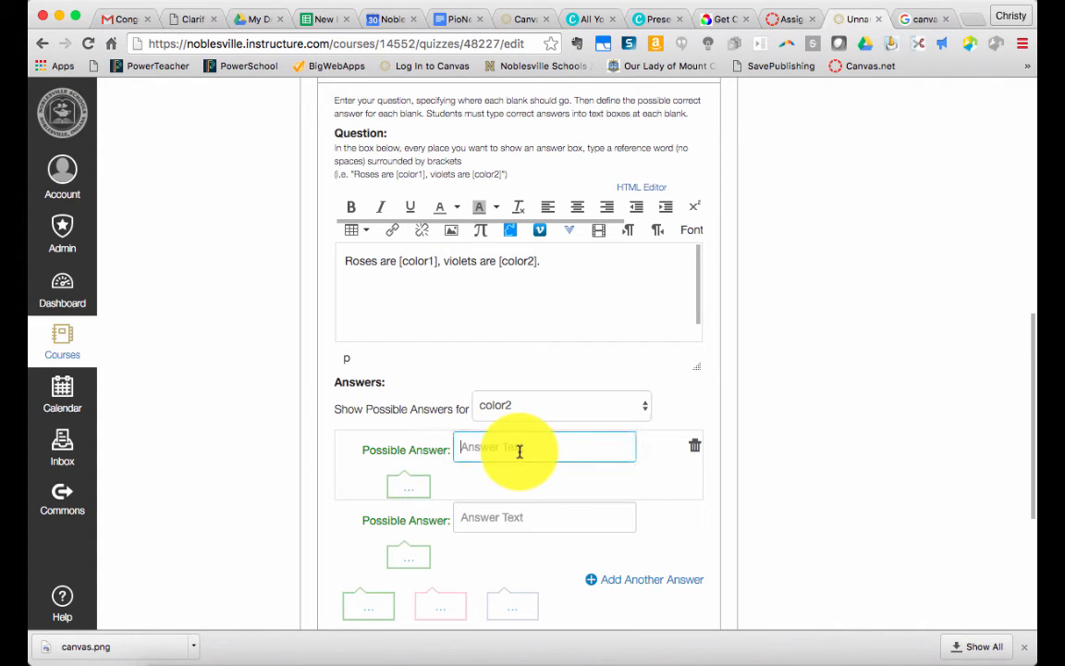
{"action": "type", "text": "blue"}
{"action": "left_click", "coordinate": [518, 511]}
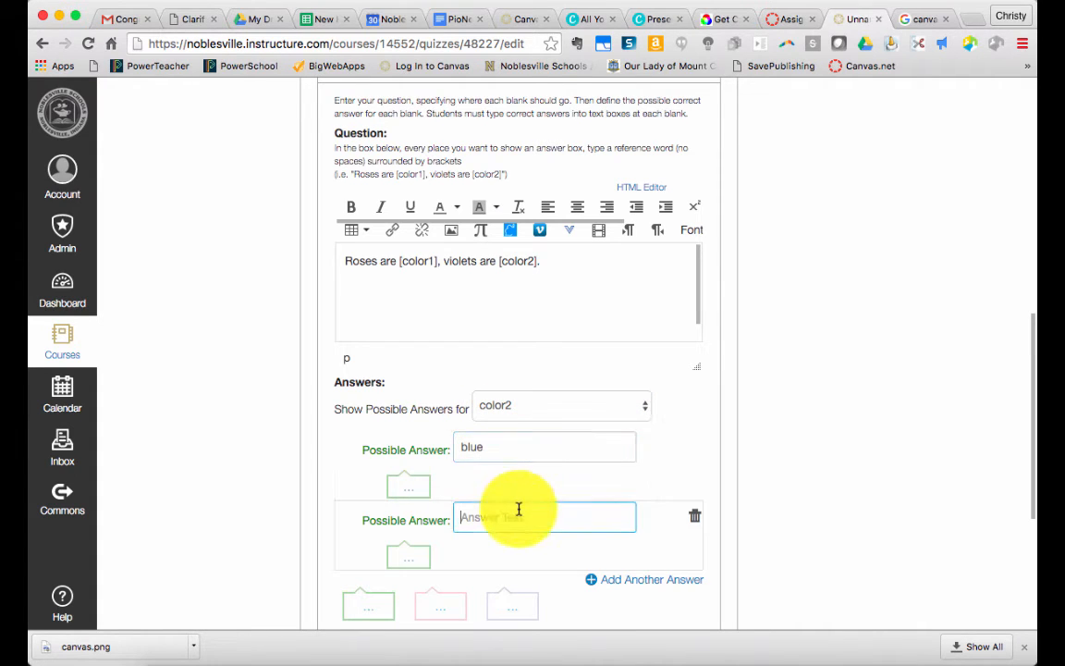
{"action": "type", "text": "BLUE"}
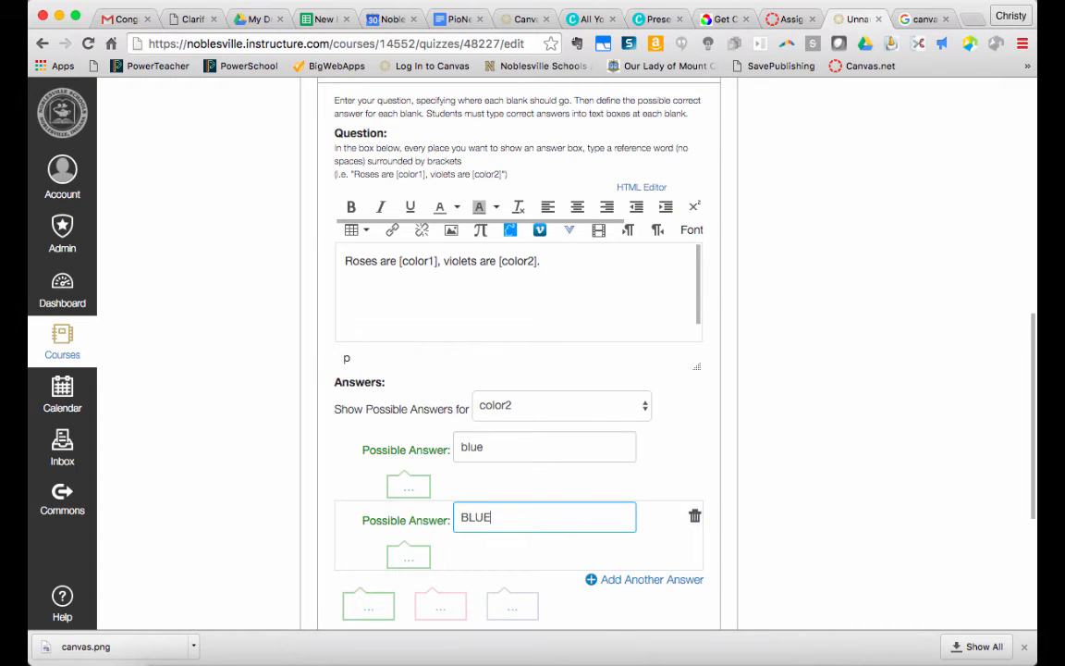
{"action": "scroll", "coordinate": [517, 354], "scroll_direction": "down", "scroll_amount": 1}
{"action": "scroll", "coordinate": [517, 353], "scroll_direction": "up", "scroll_amount": 1}
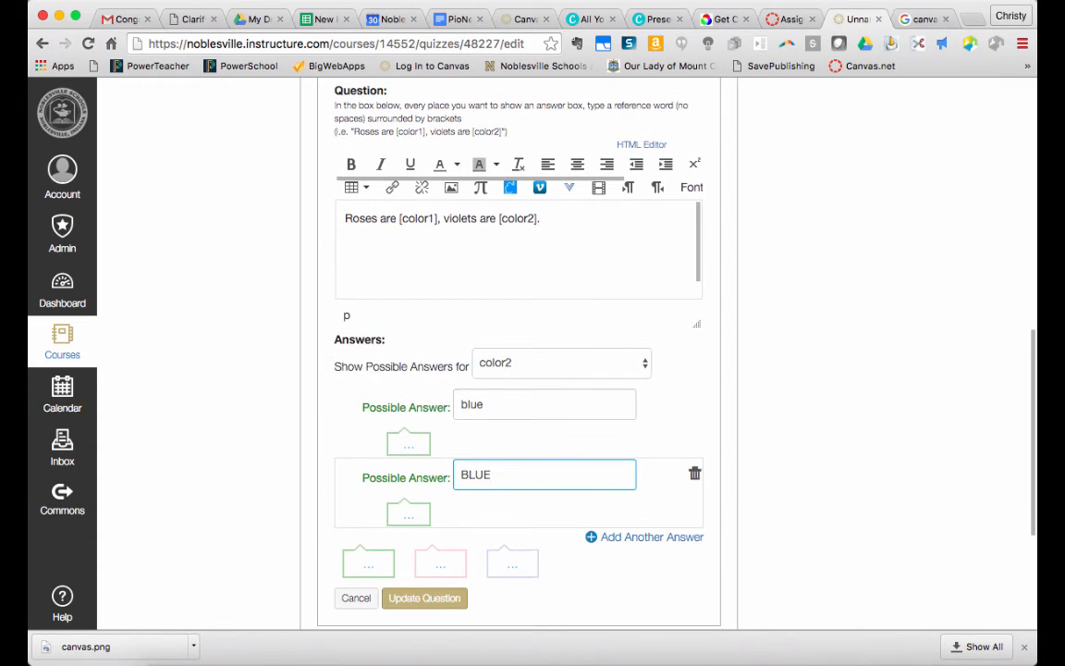
{"action": "left_click", "coordinate": [442, 584]}
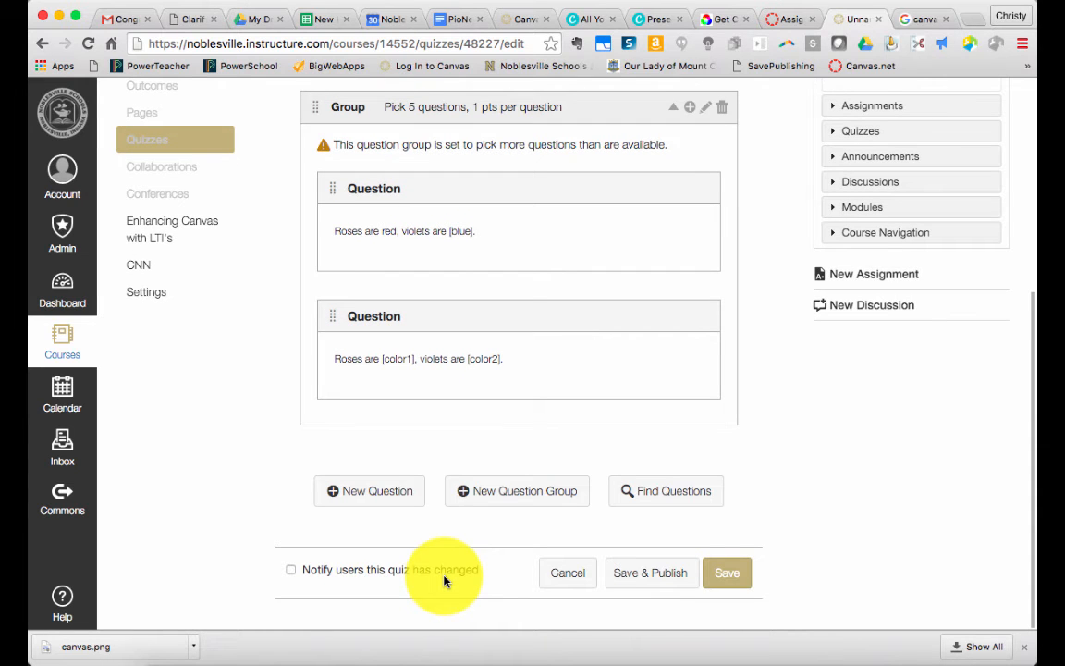
Replace "[blue]" with an underscore blank in the group's "Roses are red, violets are" question and update the question
{"action": "scroll", "coordinate": [434, 370], "scroll_direction": "up", "scroll_amount": 2}
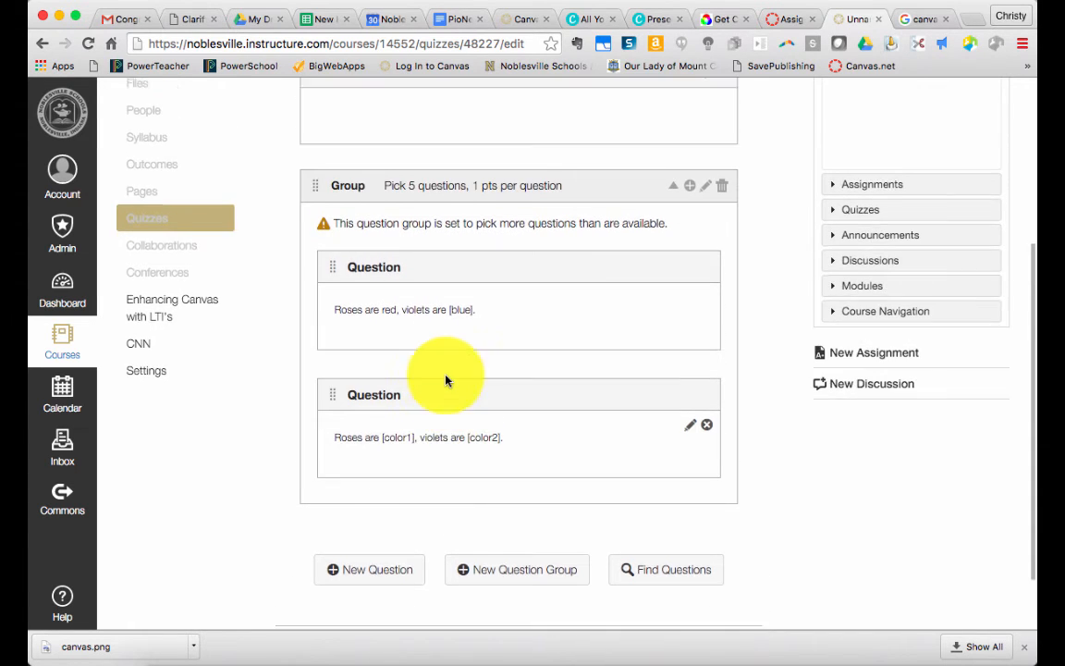
{"action": "scroll", "coordinate": [497, 278], "scroll_direction": "down", "scroll_amount": 1}
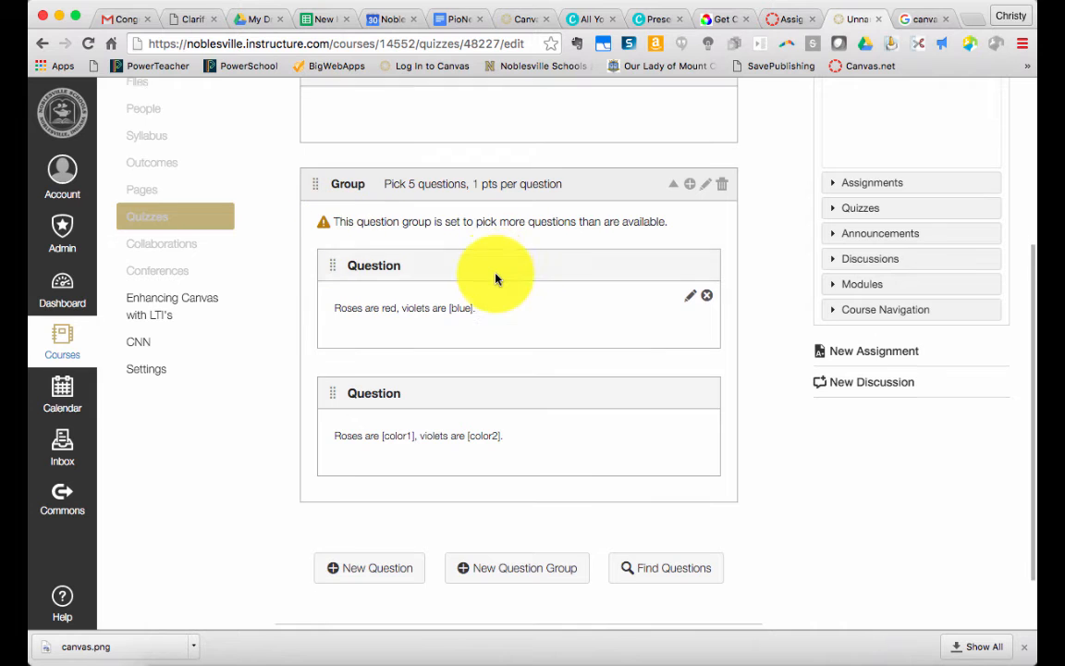
{"action": "scroll", "coordinate": [496, 279], "scroll_direction": "up", "scroll_amount": 1}
{"action": "mouse_move", "coordinate": [561, 441]}
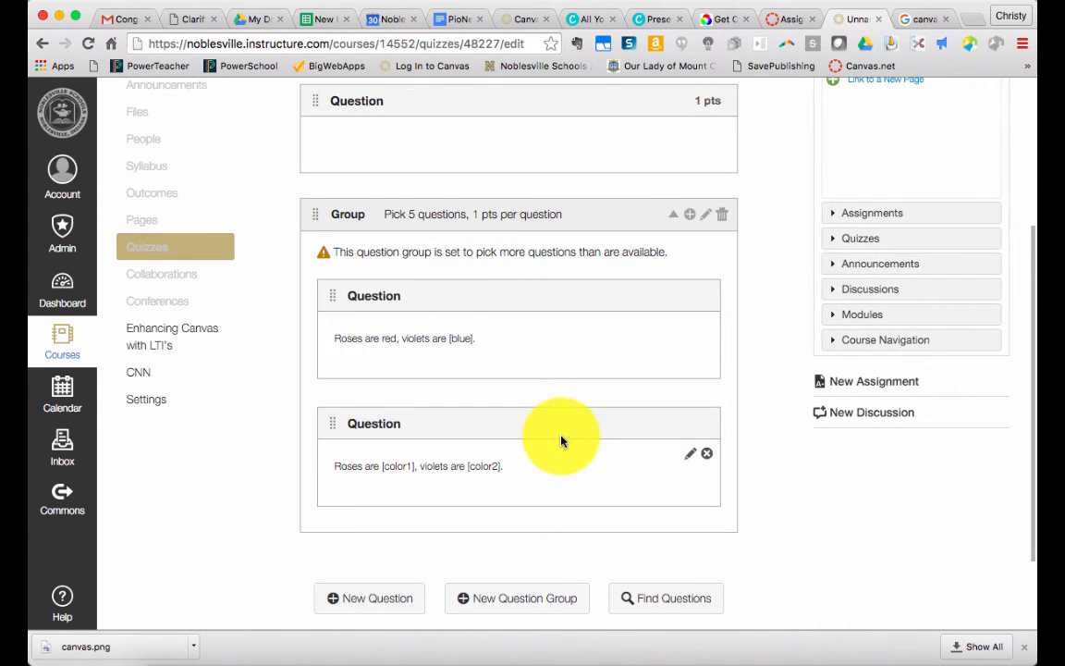
{"action": "scroll", "coordinate": [561, 441], "scroll_direction": "up", "scroll_amount": 1}
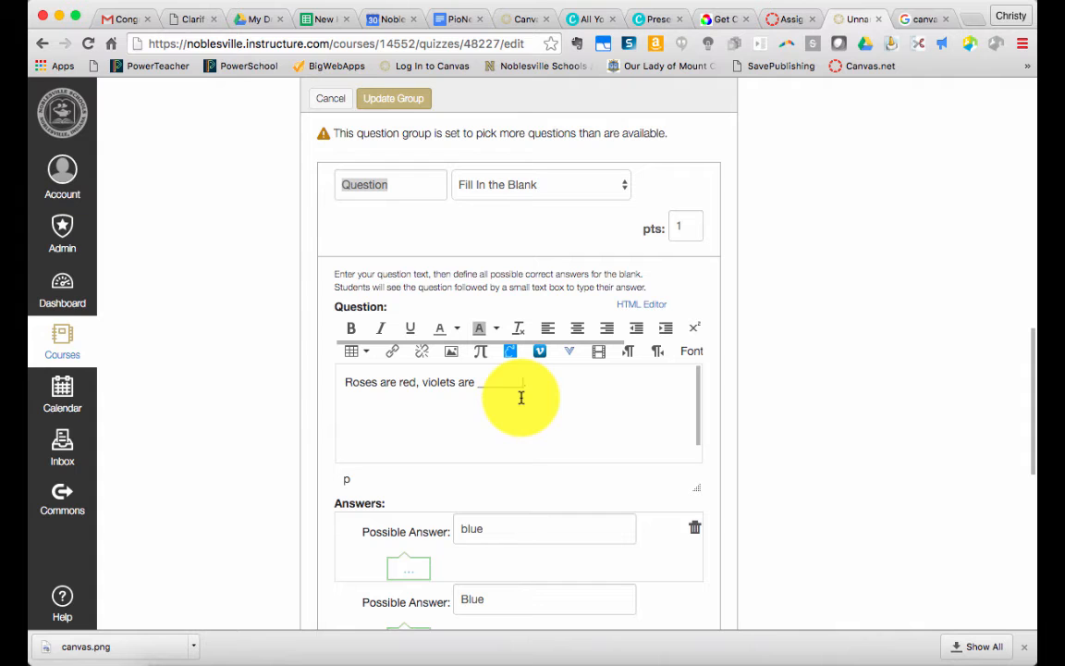
{"action": "scroll", "coordinate": [462, 573], "scroll_direction": "down", "scroll_amount": 1}
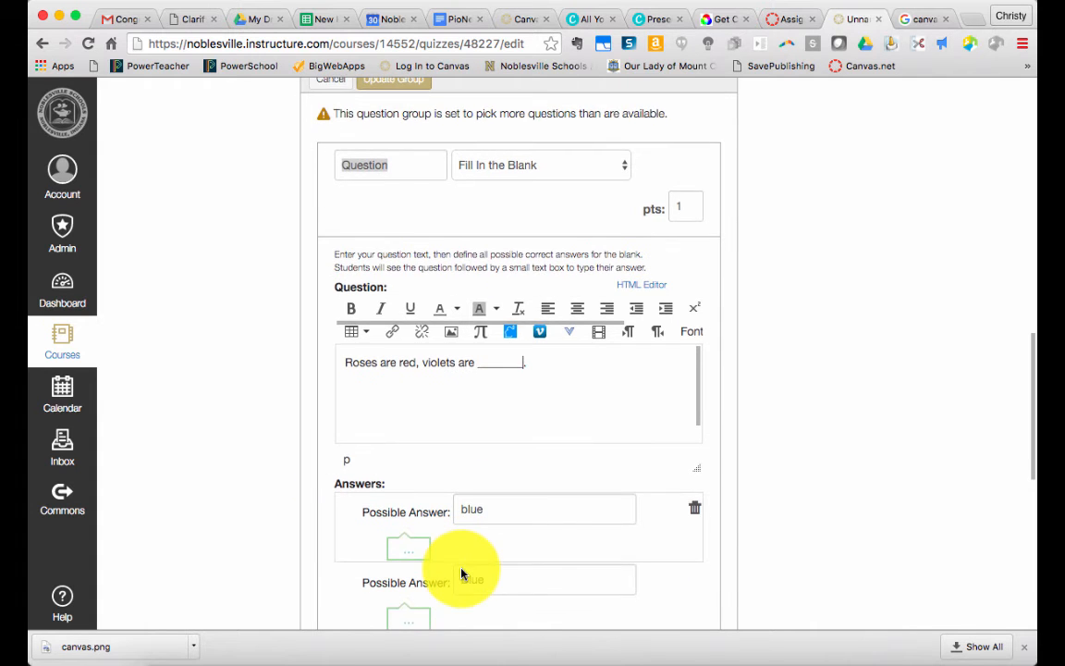
{"action": "scroll", "coordinate": [462, 573], "scroll_direction": "down", "scroll_amount": 5}
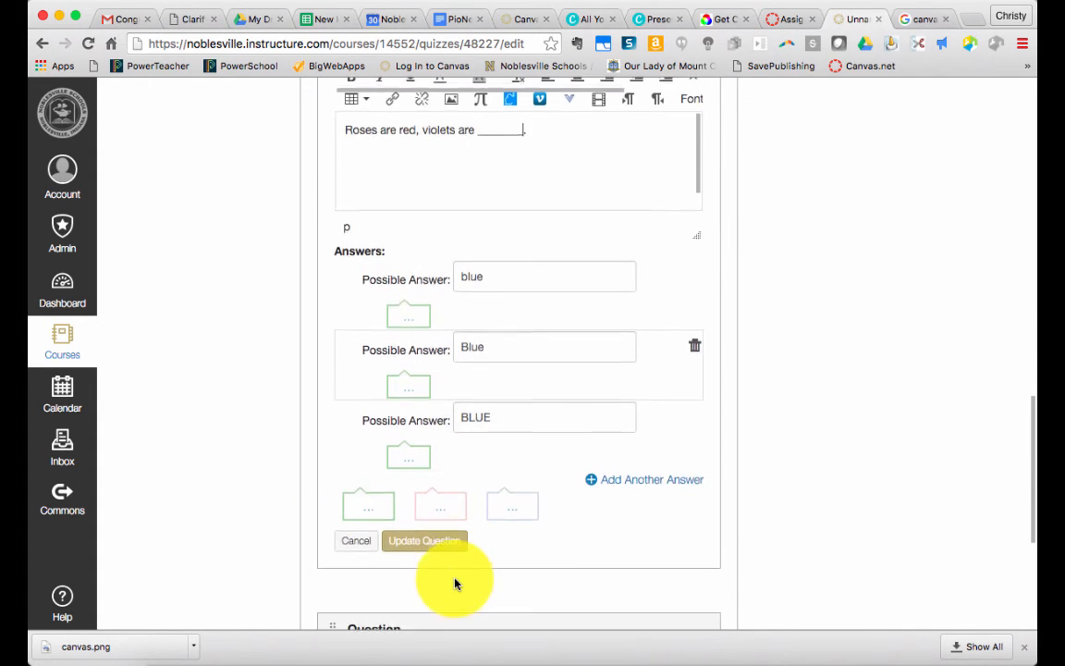
{"action": "scroll", "coordinate": [455, 583], "scroll_direction": "down", "scroll_amount": 6}
{"action": "scroll", "coordinate": [490, 433], "scroll_direction": "up", "scroll_amount": 5}
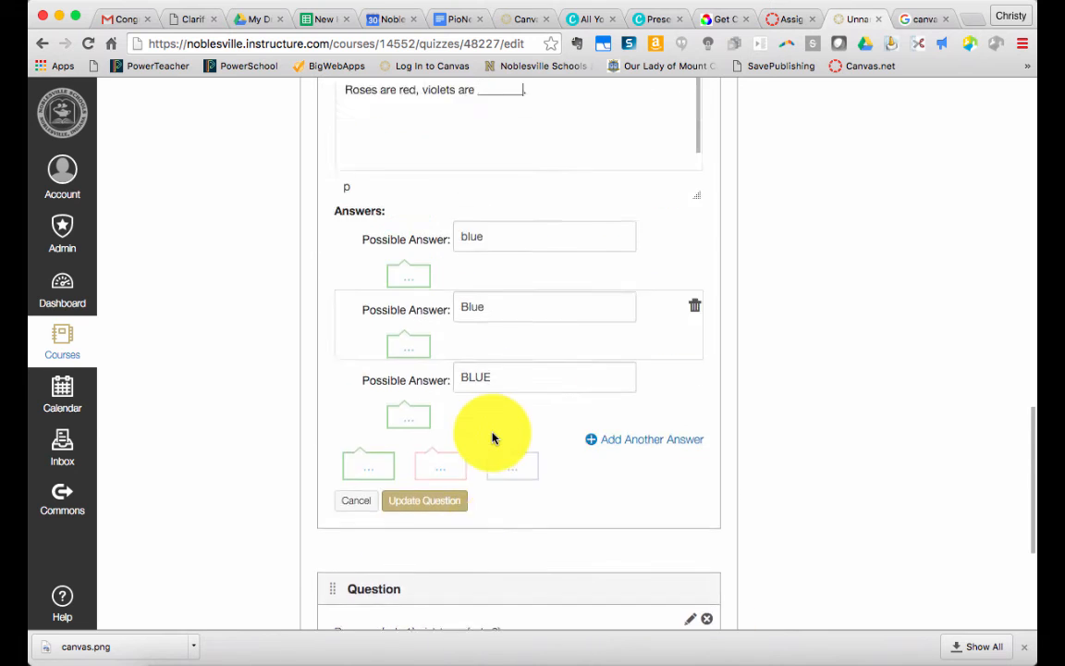
{"action": "scroll", "coordinate": [492, 434], "scroll_direction": "up", "scroll_amount": 9}
{"action": "scroll", "coordinate": [412, 279], "scroll_direction": "down", "scroll_amount": 9}
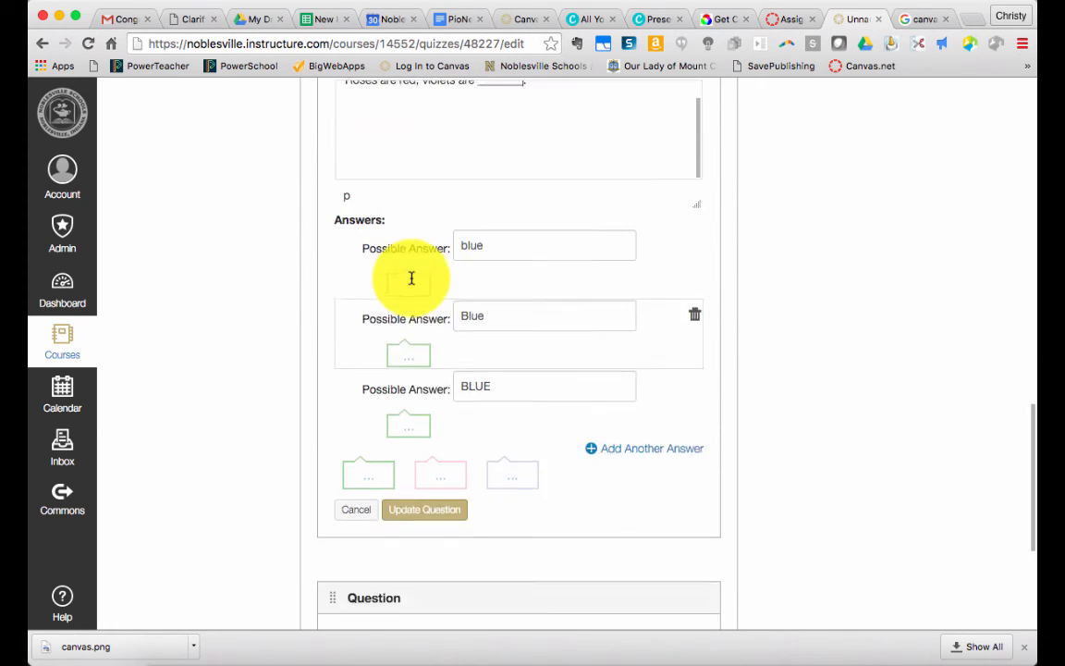
{"action": "scroll", "coordinate": [421, 342], "scroll_direction": "down", "scroll_amount": 2}
{"action": "left_click", "coordinate": [432, 427]}
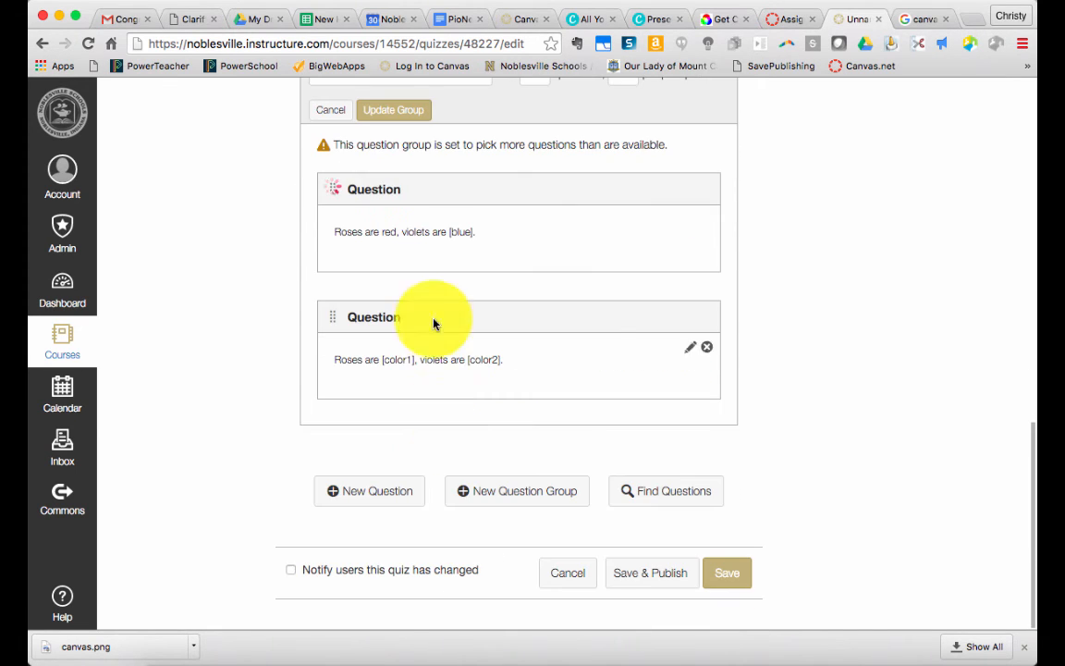
Move the standalone "Pick A" question into the question group as its first question
{"action": "scroll", "coordinate": [434, 324], "scroll_direction": "up", "scroll_amount": 5}
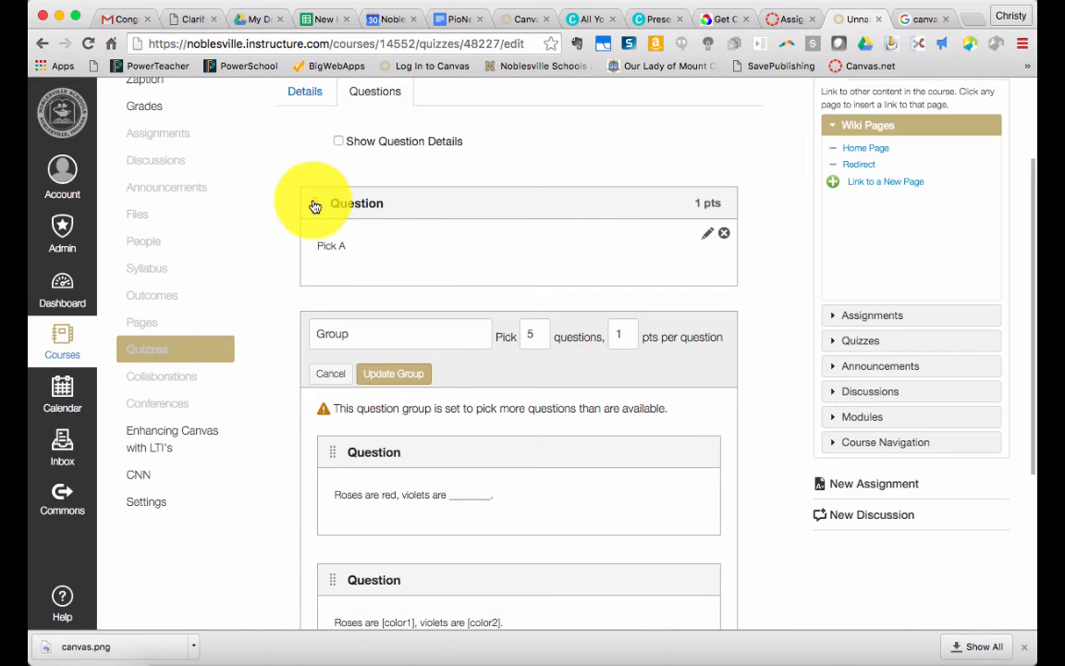
{"action": "left_click_drag", "start_coordinate": [314, 205], "coordinate": [316, 344]}
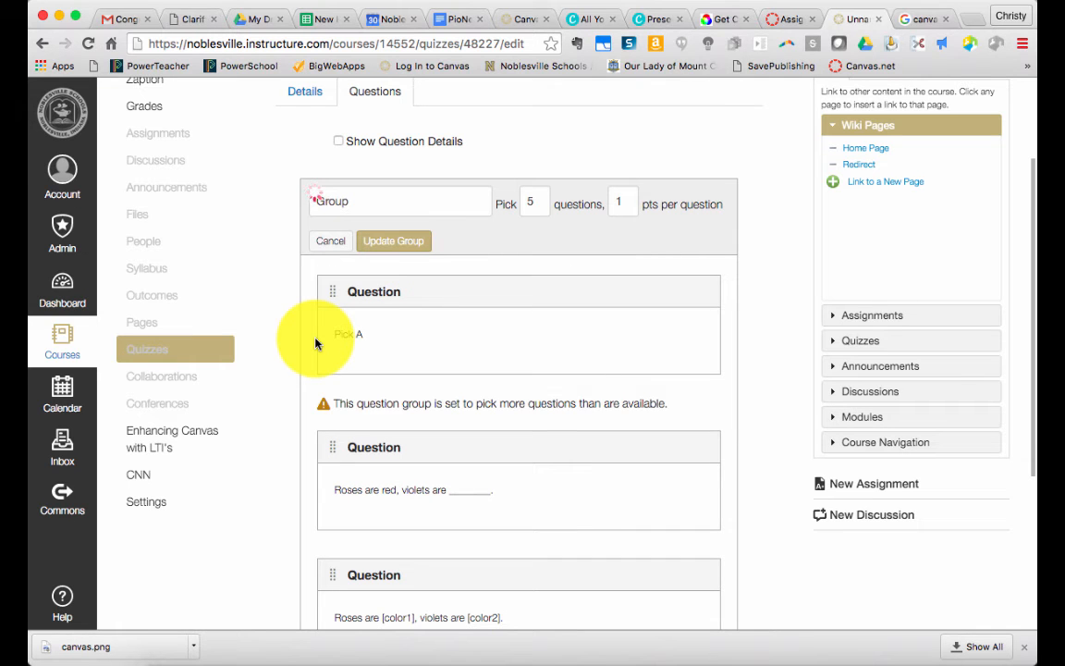
{"action": "scroll", "coordinate": [625, 368], "scroll_direction": "up", "scroll_amount": 1}
{"action": "scroll", "coordinate": [625, 368], "scroll_direction": "down", "scroll_amount": 1}
{"action": "scroll", "coordinate": [625, 368], "scroll_direction": "down", "scroll_amount": 2}
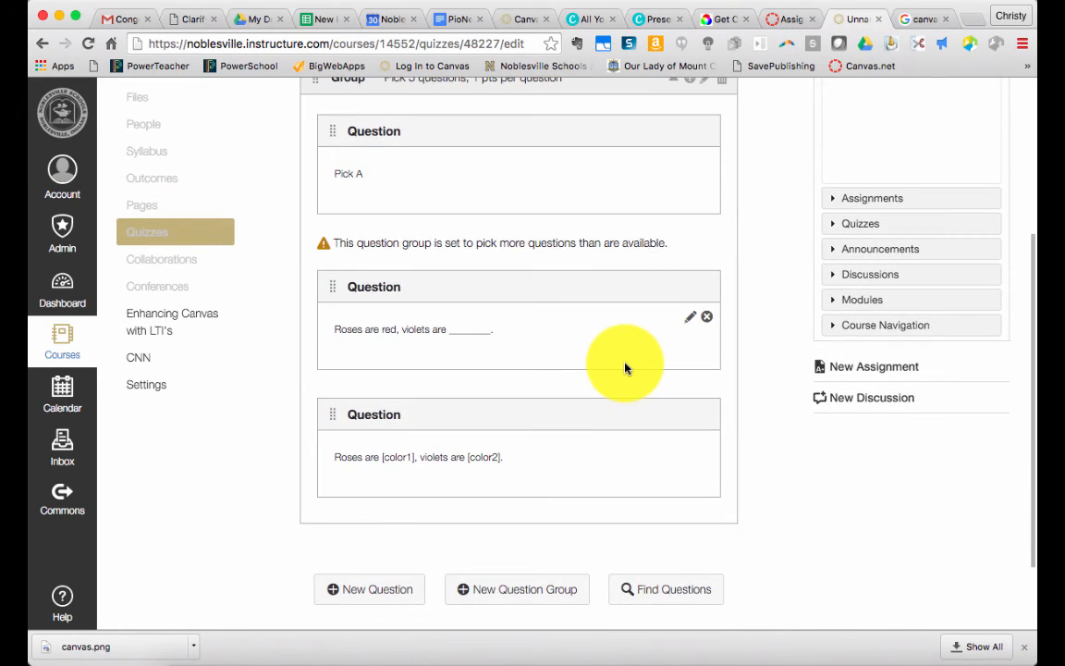
Add a multiple choice question to the group with the question text "Pick B"
{"action": "scroll", "coordinate": [625, 368], "scroll_direction": "up", "scroll_amount": 1}
{"action": "scroll", "coordinate": [624, 368], "scroll_direction": "up", "scroll_amount": 5}
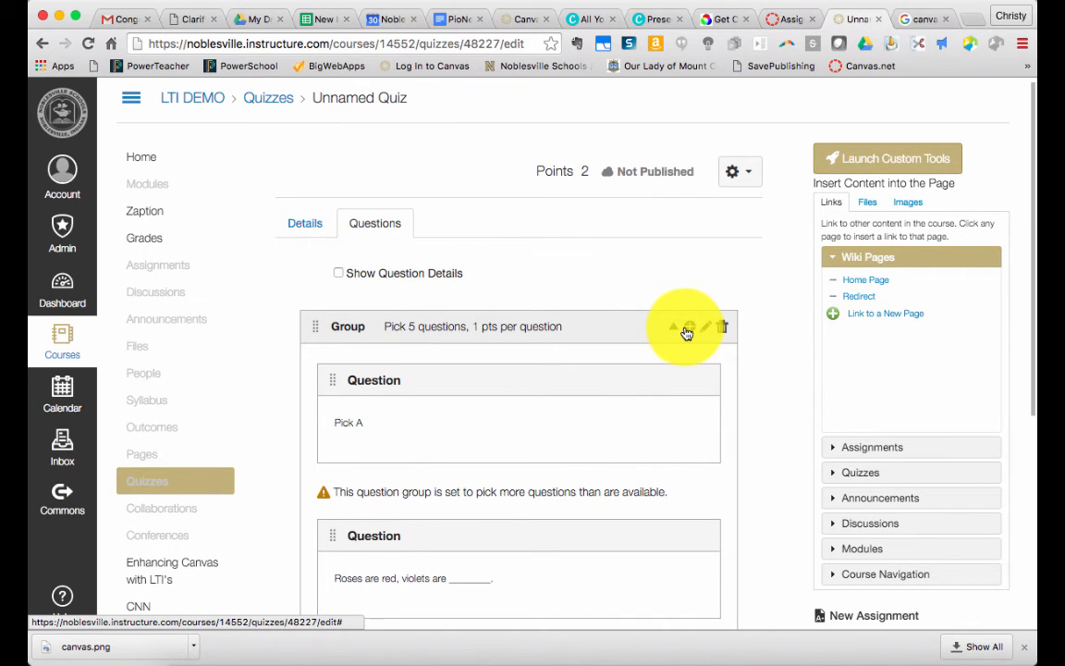
{"action": "left_click", "coordinate": [687, 331]}
{"action": "left_click", "coordinate": [534, 325]}
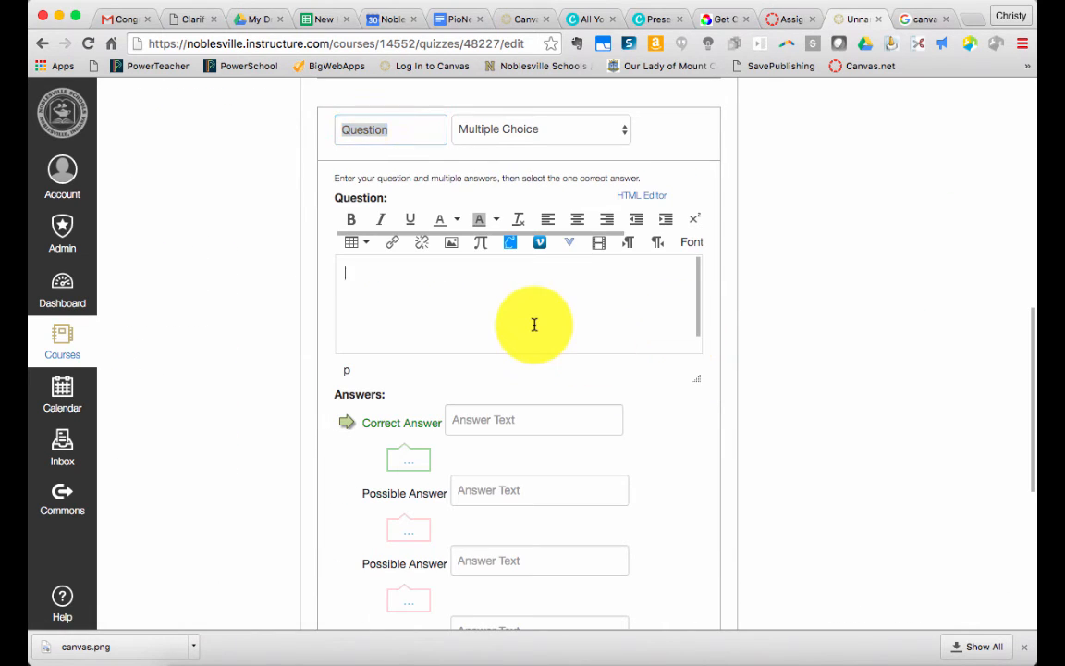
{"action": "type", "text": "Pick B"}
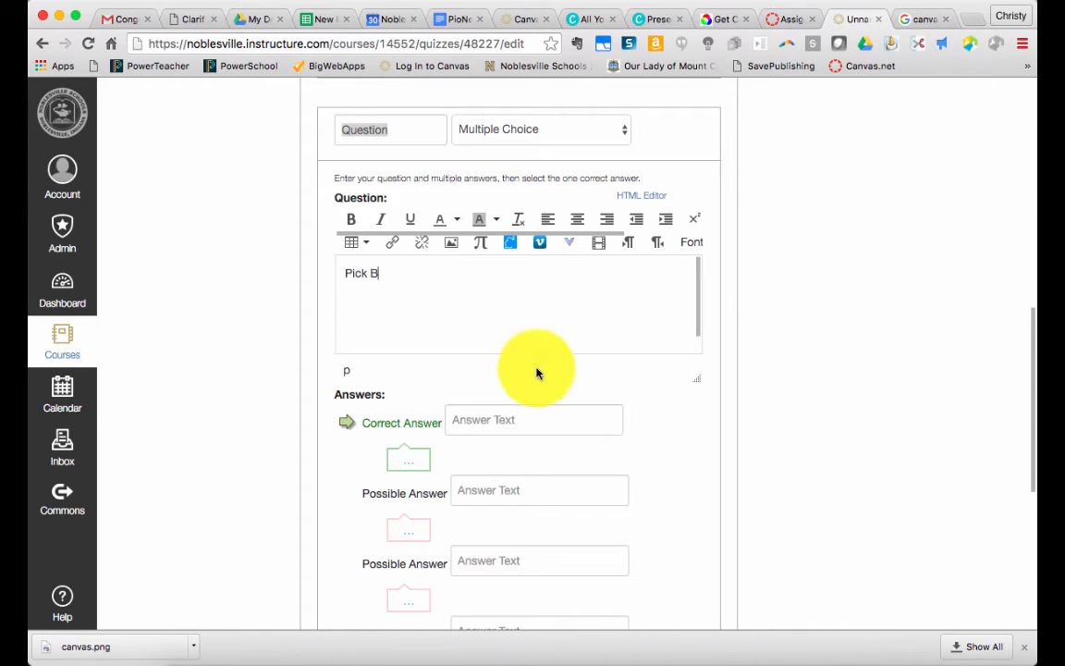
Enter A, B and C as the answers, mark B as the correct one, and update the question
{"action": "left_click", "coordinate": [552, 421]}
{"action": "type", "text": "A"}
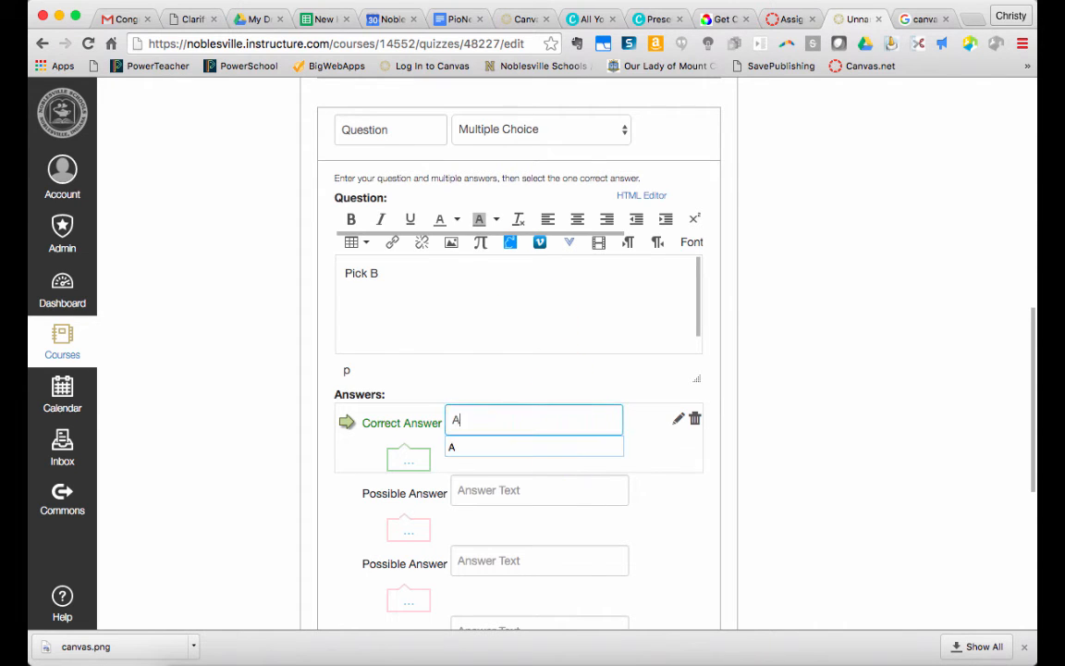
{"action": "left_click", "coordinate": [490, 492]}
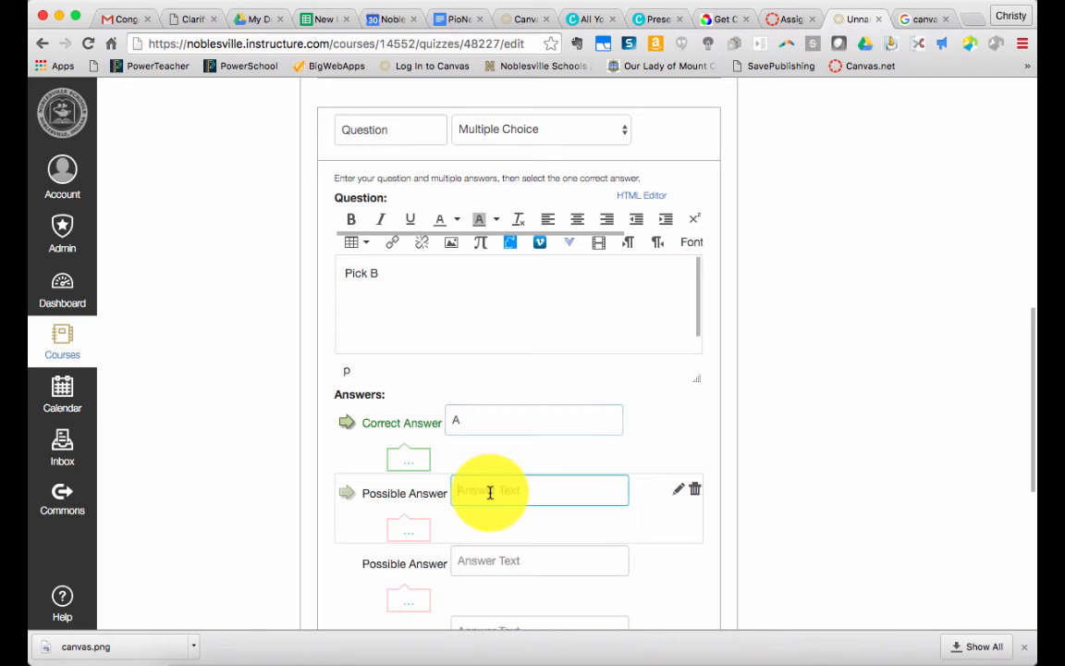
{"action": "type", "text": "B"}
{"action": "left_click", "coordinate": [493, 564]}
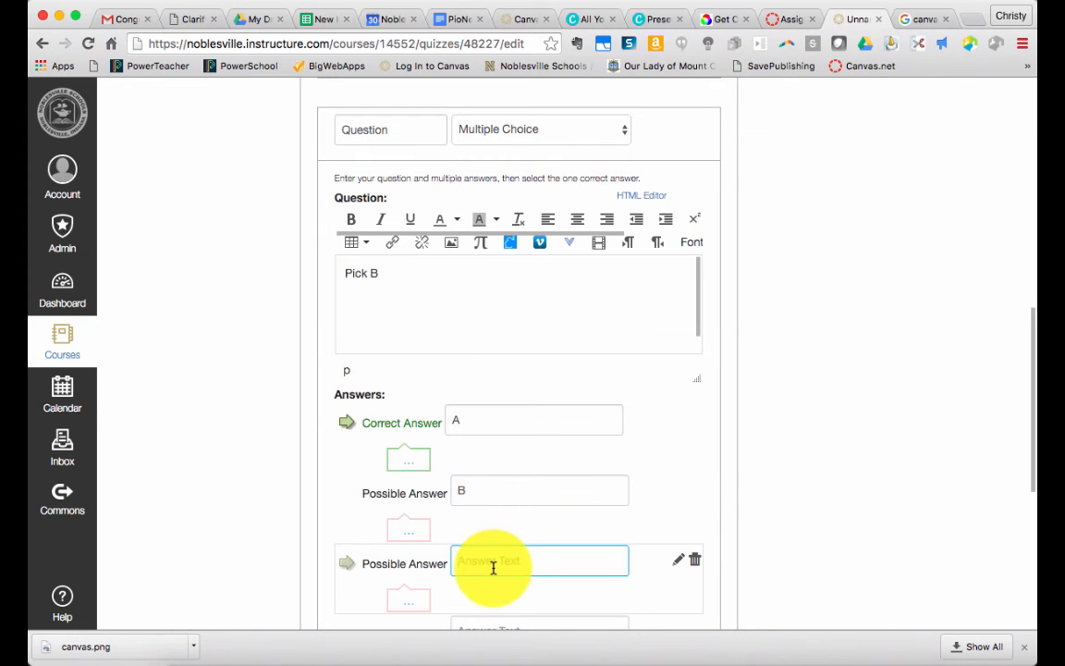
{"action": "type", "text": "C"}
{"action": "left_click", "coordinate": [350, 491]}
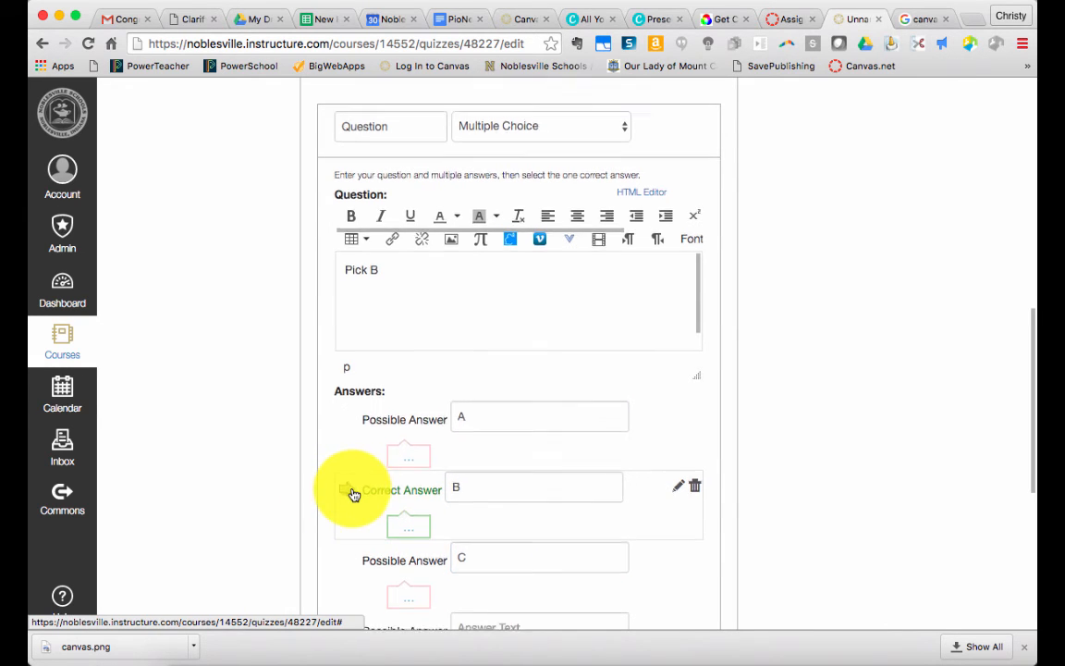
{"action": "scroll", "coordinate": [351, 492], "scroll_direction": "down", "scroll_amount": 5}
{"action": "left_click", "coordinate": [418, 509]}
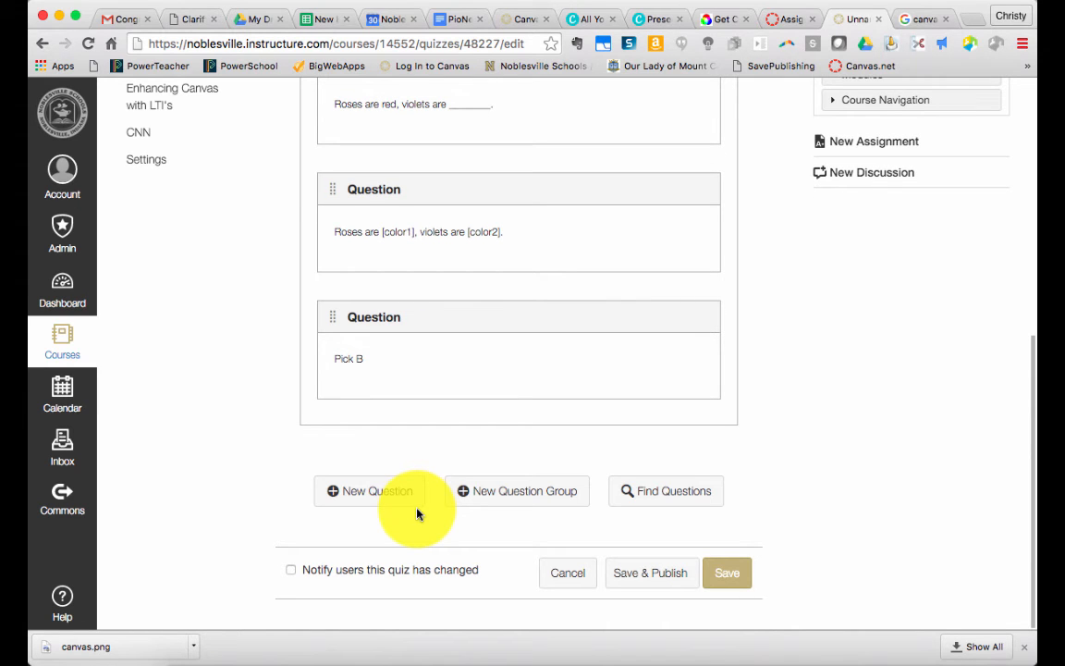
Add an essay question to the group with the question text "Tell me about yourself."
{"action": "scroll", "coordinate": [417, 514], "scroll_direction": "up", "scroll_amount": 3}
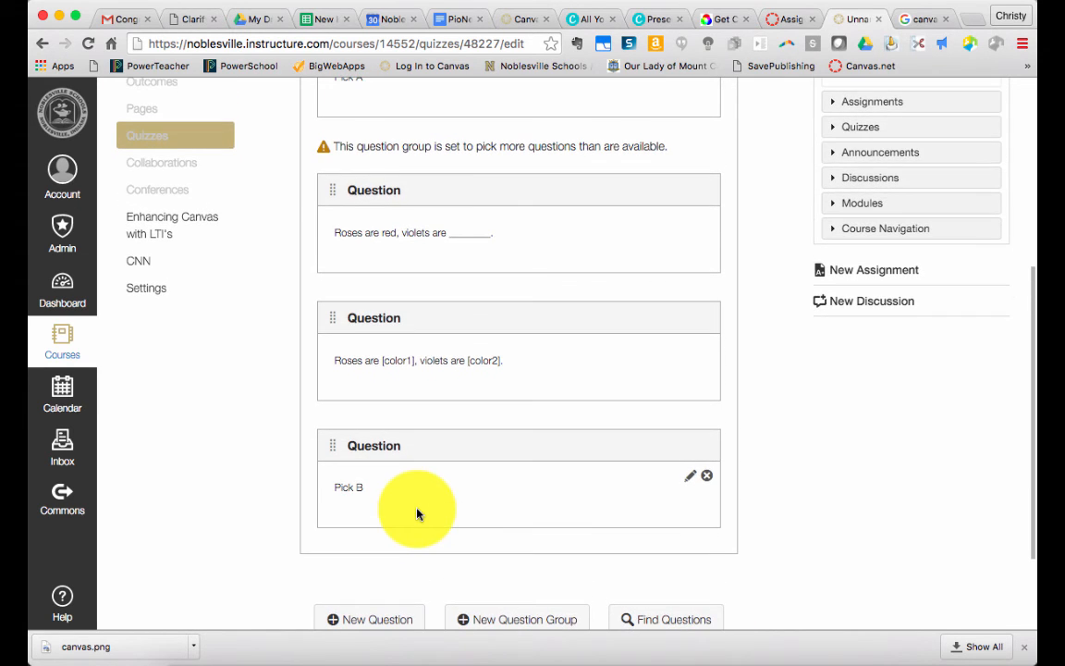
{"action": "scroll", "coordinate": [416, 514], "scroll_direction": "up", "scroll_amount": 2}
{"action": "scroll", "coordinate": [417, 514], "scroll_direction": "down", "scroll_amount": 1}
{"action": "scroll", "coordinate": [417, 512], "scroll_direction": "up", "scroll_amount": 5}
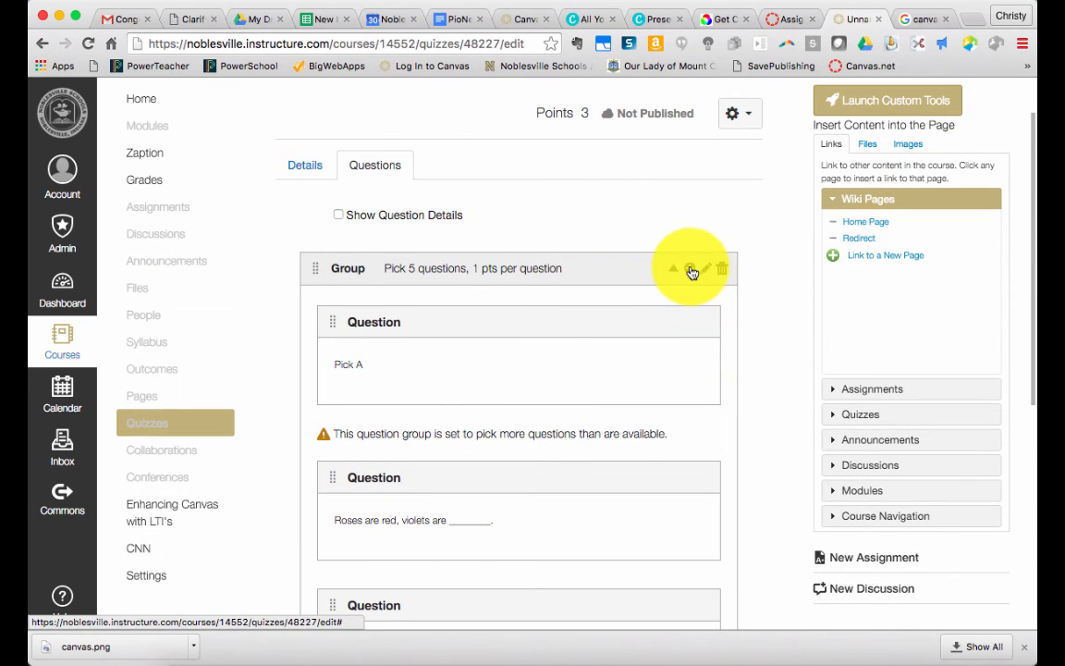
{"action": "left_click", "coordinate": [691, 272]}
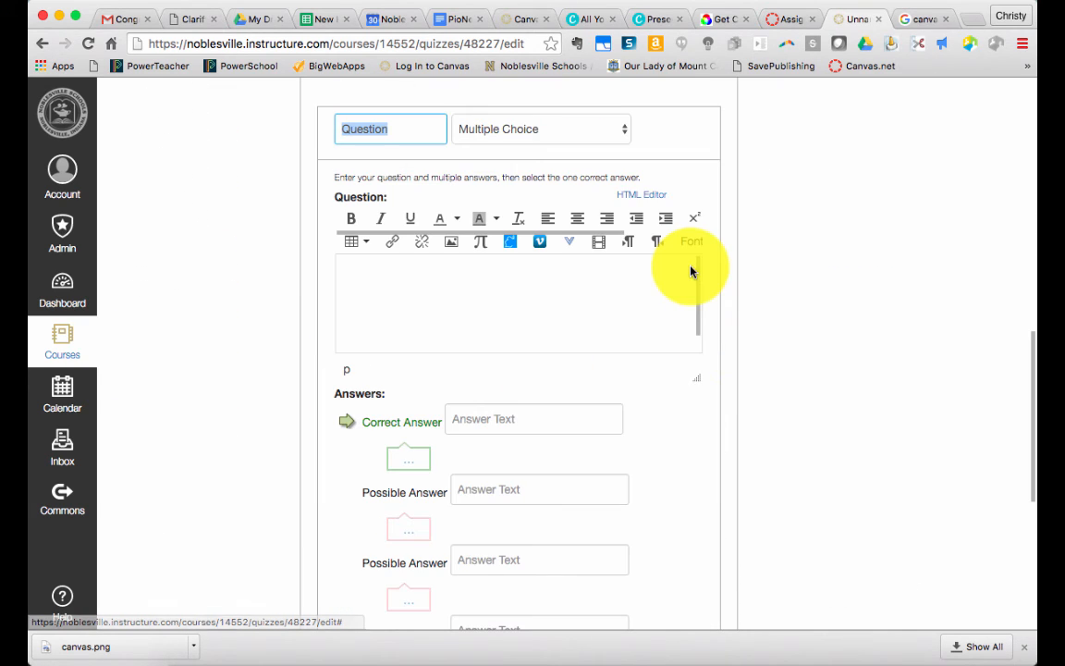
{"action": "left_click", "coordinate": [520, 134]}
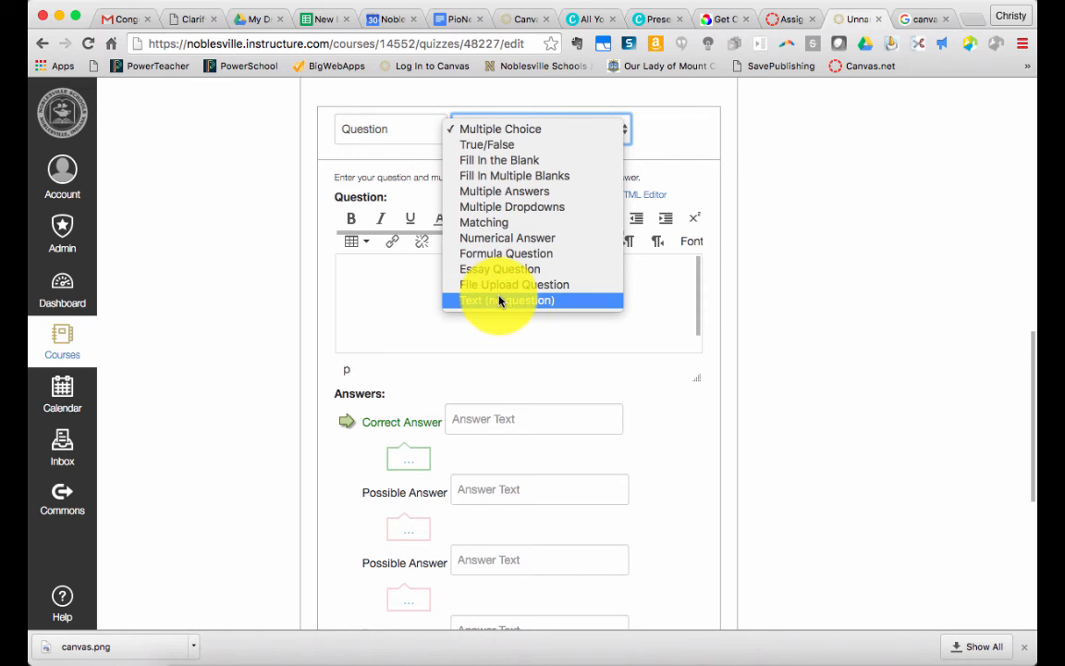
{"action": "left_click", "coordinate": [499, 269]}
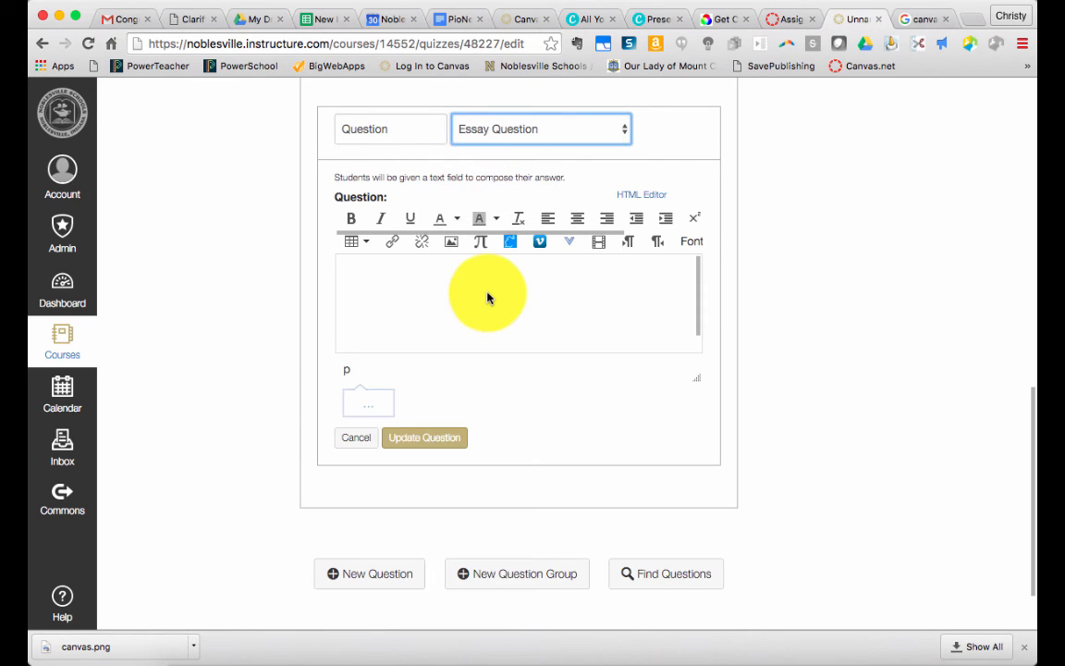
{"action": "left_click", "coordinate": [488, 293]}
{"action": "type", "text": "T"}
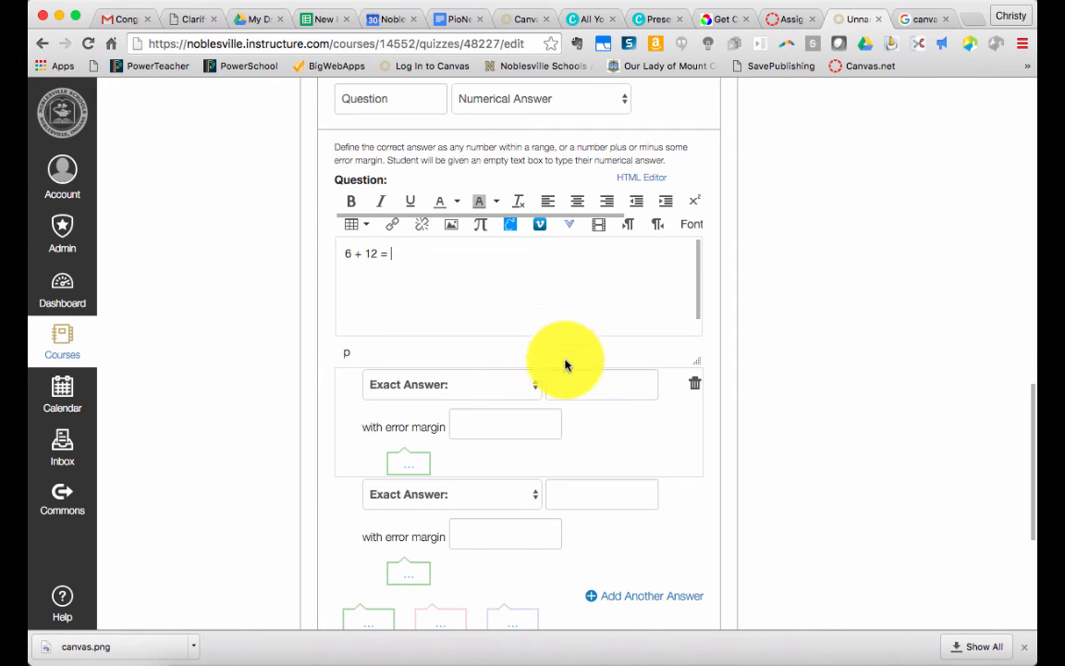
Enter 18 as the exact answer for the numerical question "6 + 12 ="
{"action": "left_click", "coordinate": [564, 379]}
{"action": "type", "text": "18"}
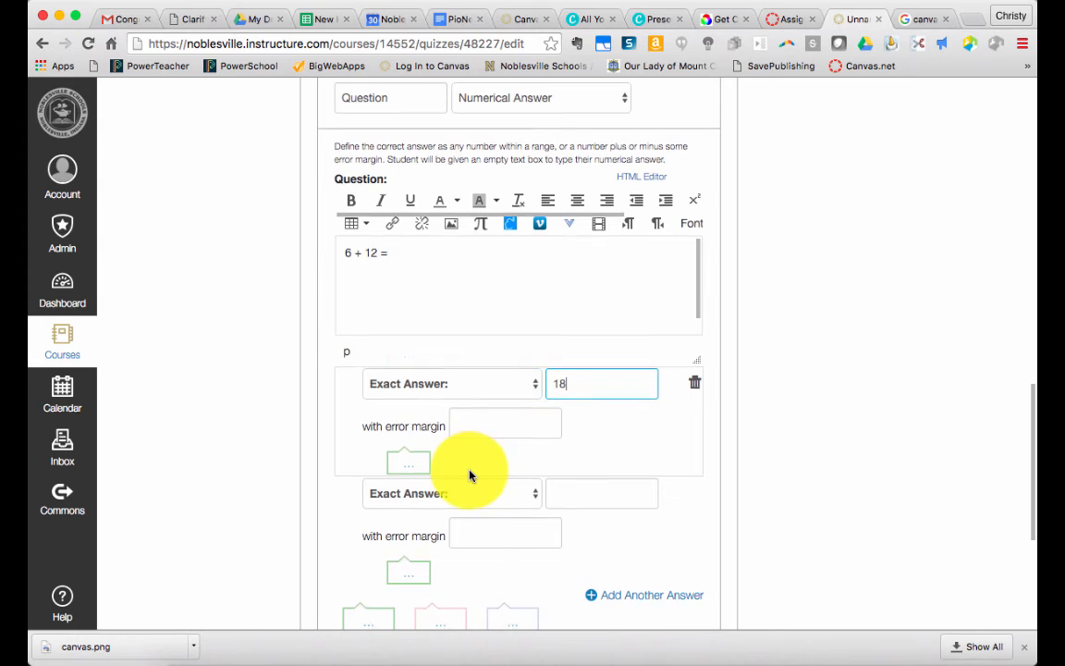
{"action": "scroll", "coordinate": [468, 470], "scroll_direction": "down", "scroll_amount": 1}
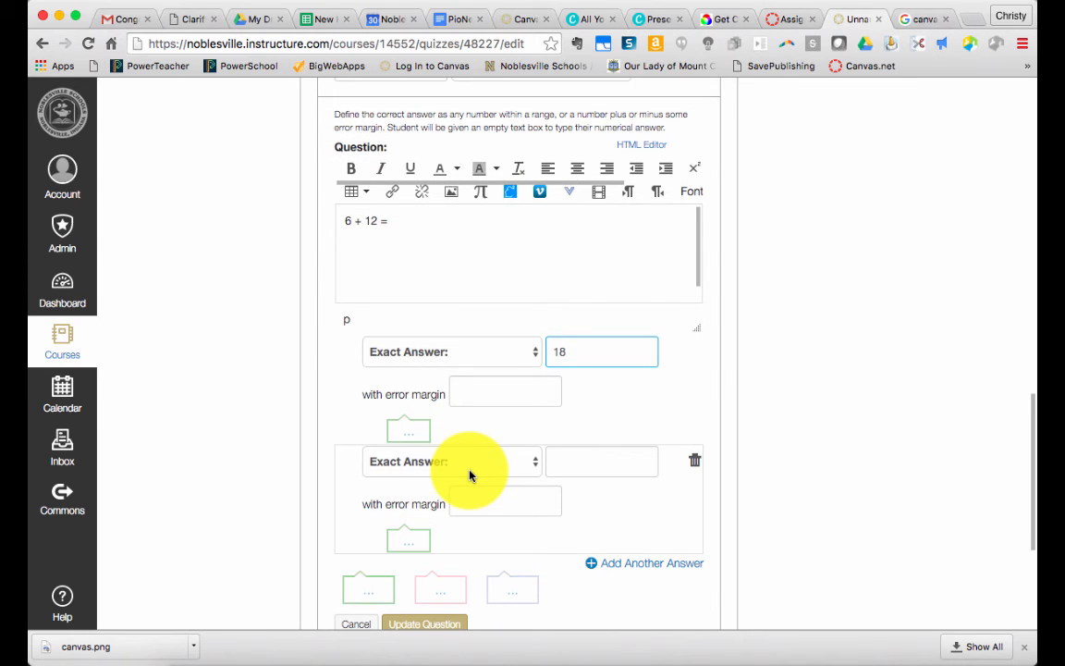
{"action": "left_click", "coordinate": [460, 352]}
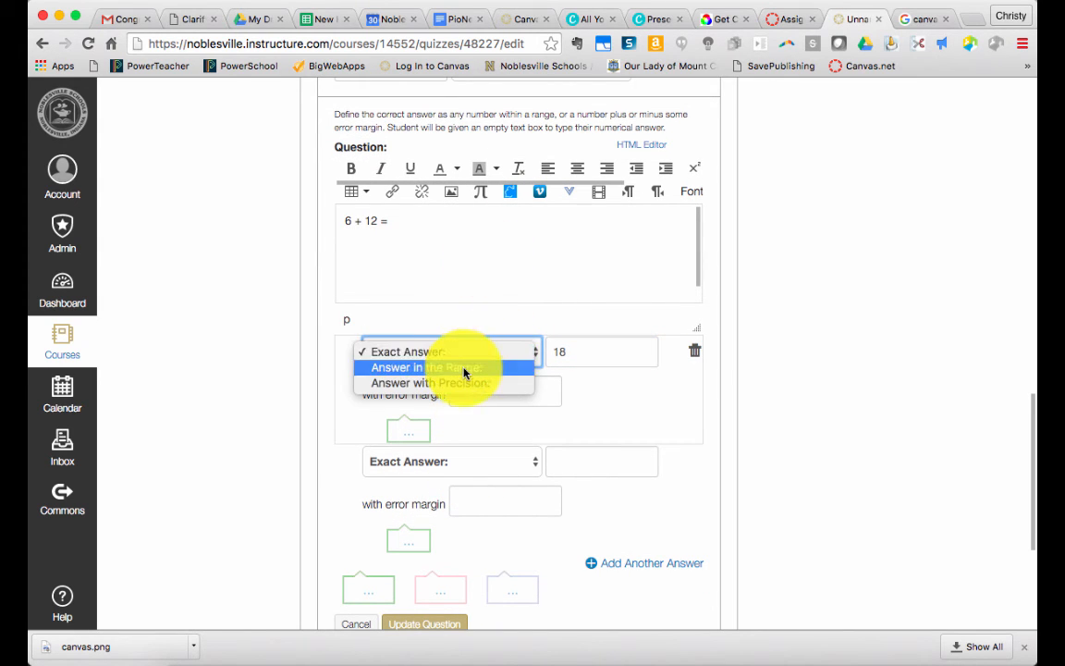
{"action": "left_click", "coordinate": [454, 352]}
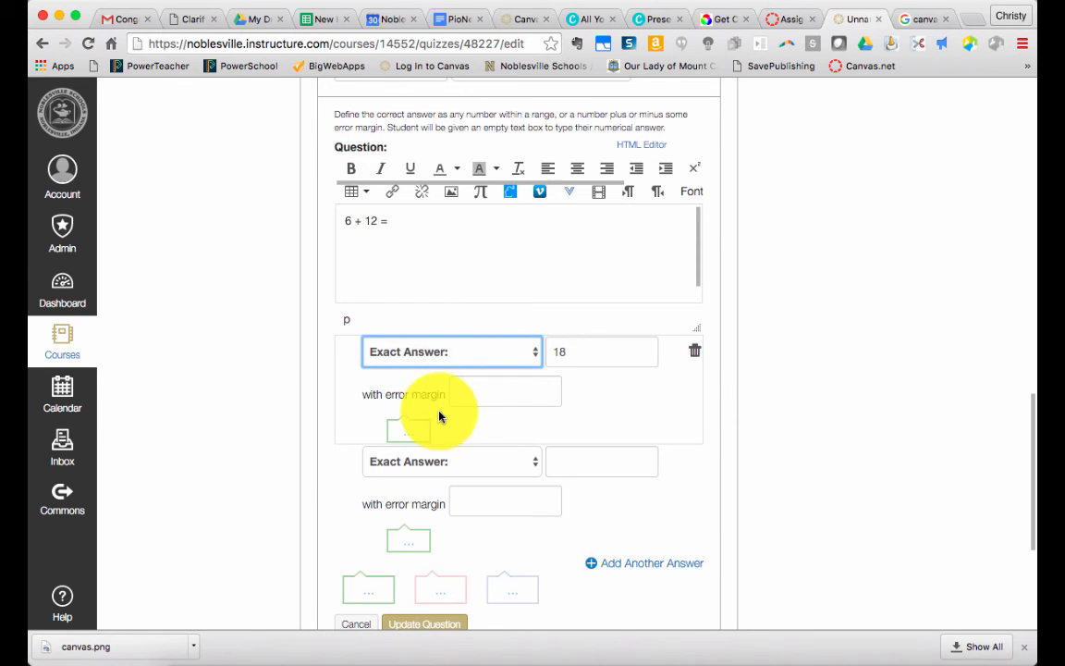
Delete the empty second answer from the "6 + 12 =" question and update the question
{"action": "scroll", "coordinate": [490, 386], "scroll_direction": "down", "scroll_amount": 1}
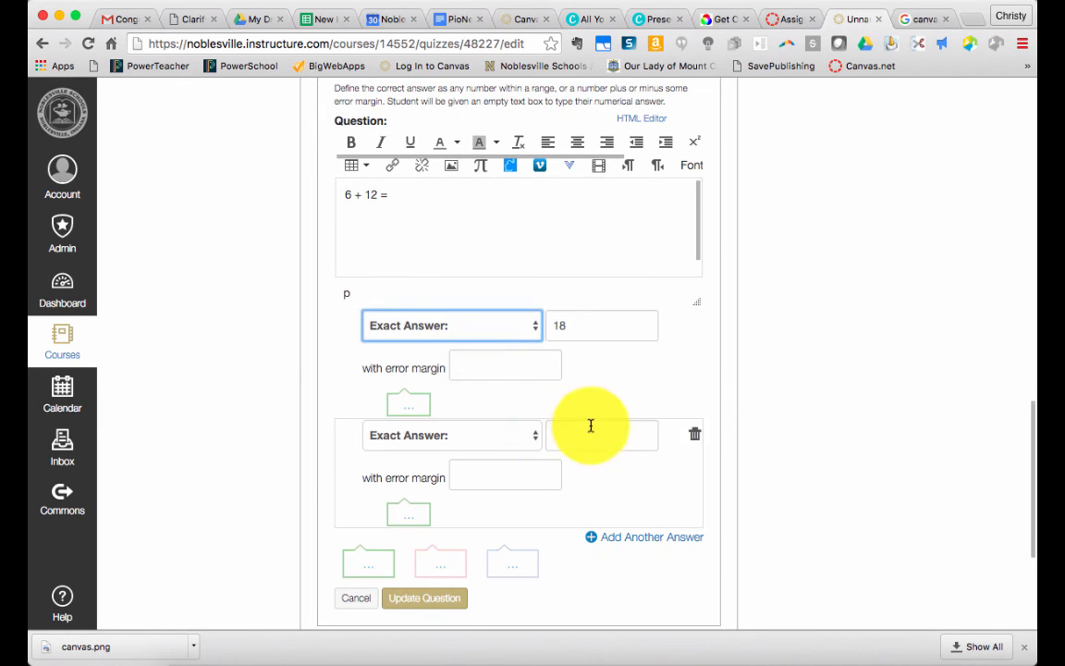
{"action": "scroll", "coordinate": [553, 448], "scroll_direction": "down", "scroll_amount": 1}
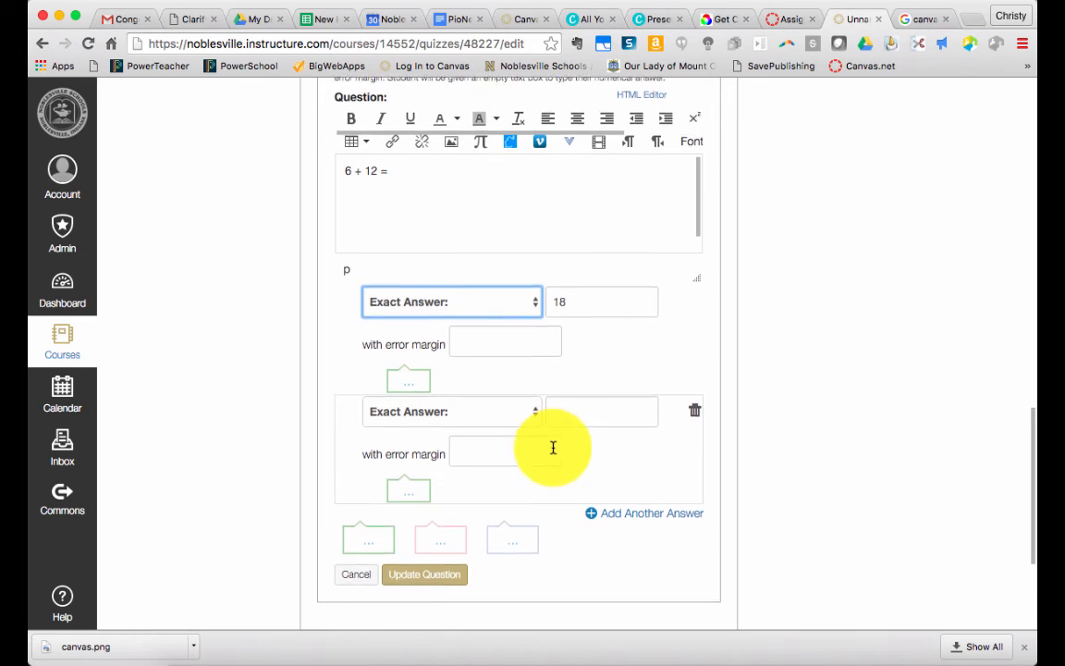
{"action": "left_click", "coordinate": [696, 396]}
{"action": "left_click", "coordinate": [411, 451]}
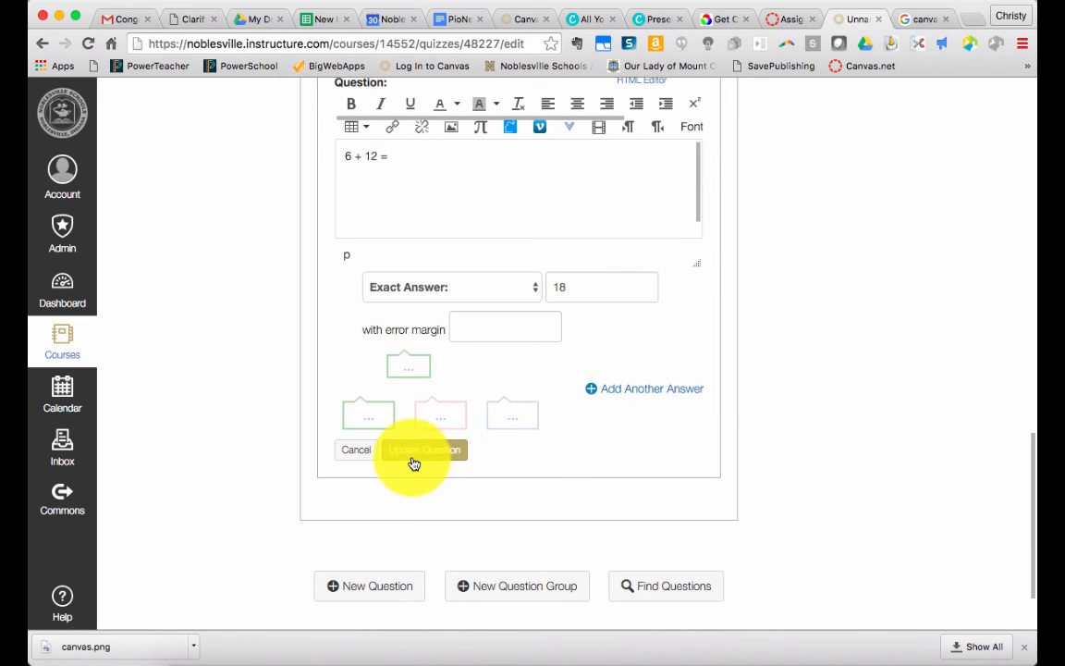
{"action": "scroll", "coordinate": [412, 460], "scroll_direction": "up", "scroll_amount": 4}
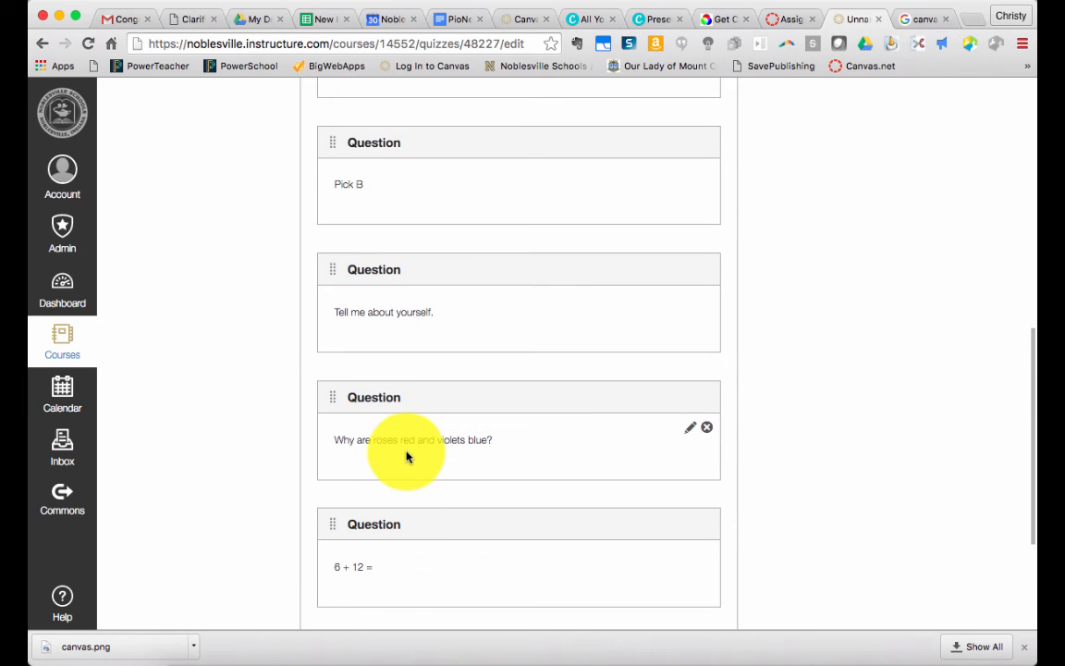
{"action": "scroll", "coordinate": [409, 453], "scroll_direction": "up", "scroll_amount": 5}
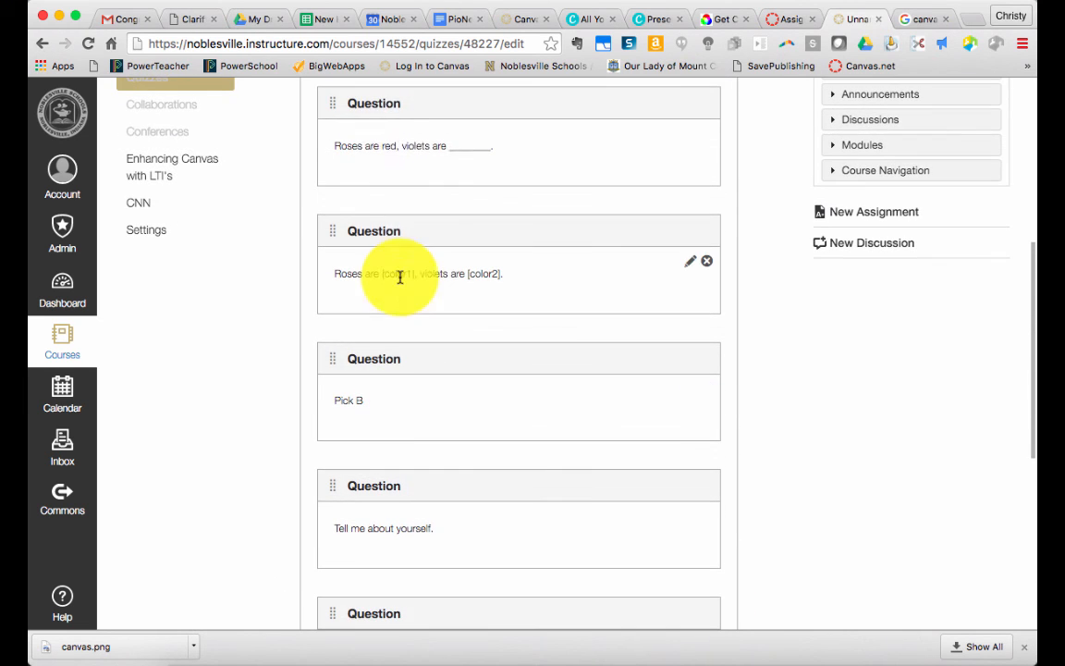
Save the quiz without publishing it and open its preview
{"action": "scroll", "coordinate": [398, 88], "scroll_direction": "up", "scroll_amount": 6}
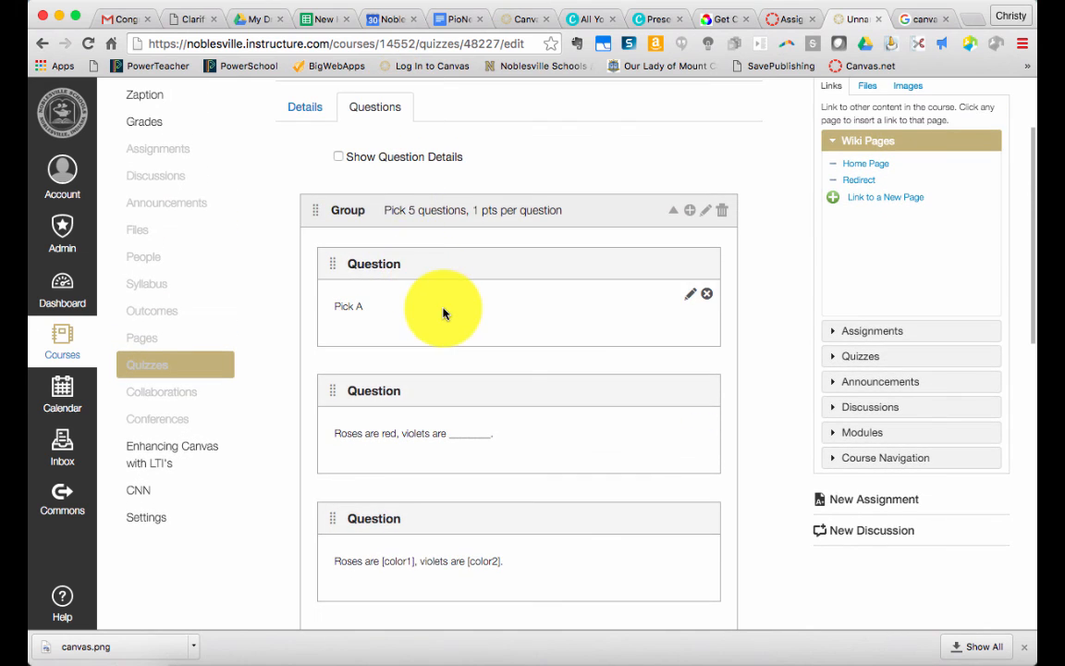
{"action": "scroll", "coordinate": [444, 313], "scroll_direction": "down", "scroll_amount": 10}
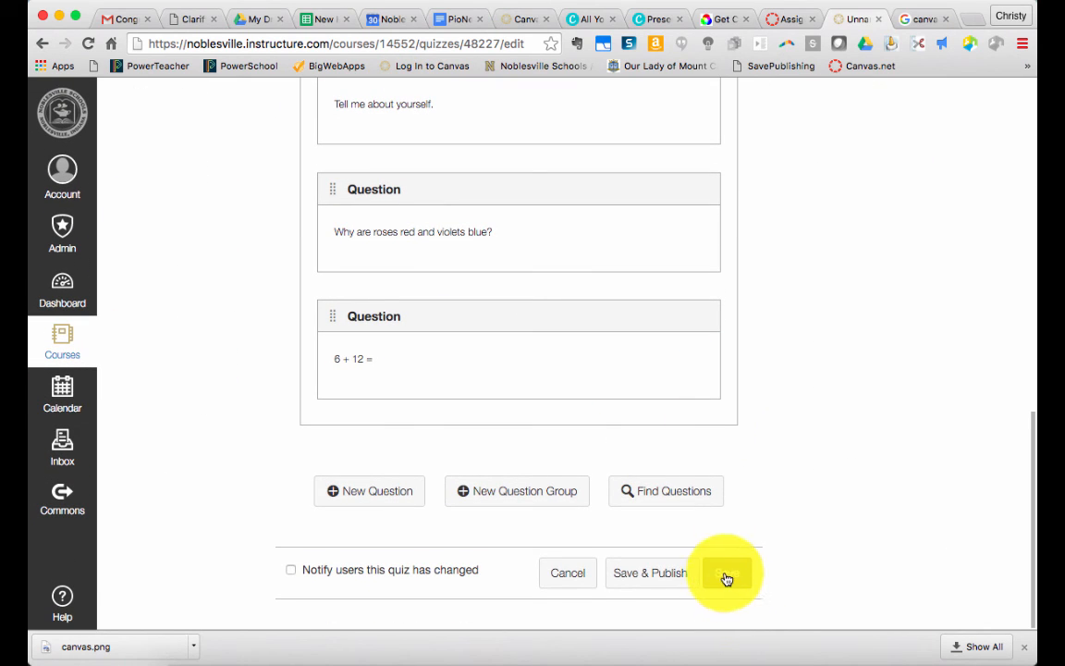
{"action": "left_click", "coordinate": [726, 575]}
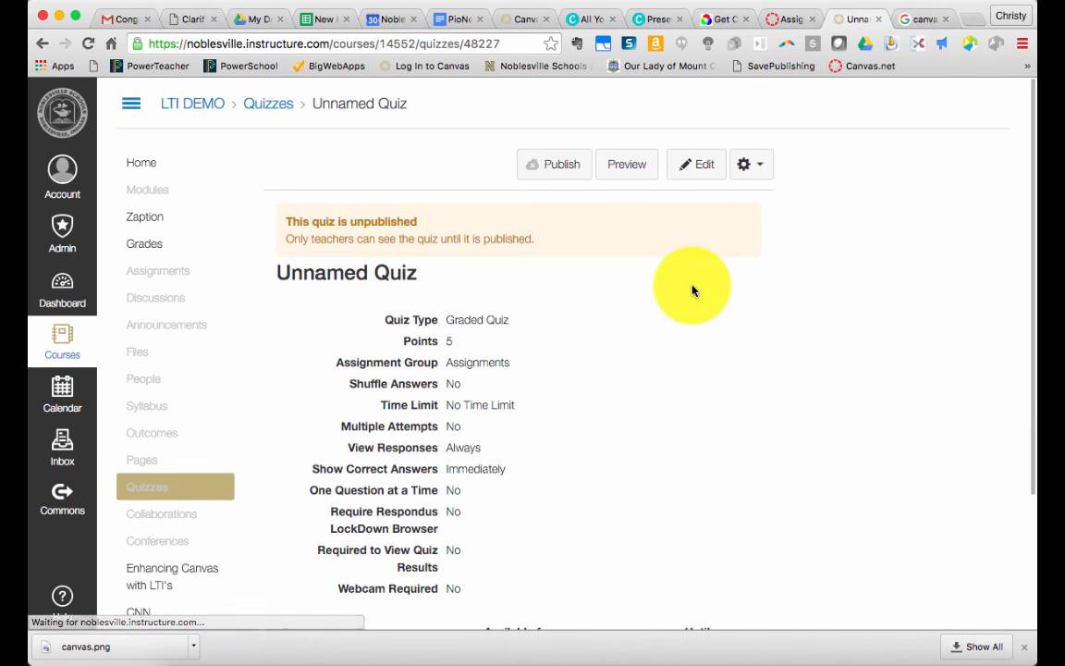
{"action": "left_click", "coordinate": [637, 175]}
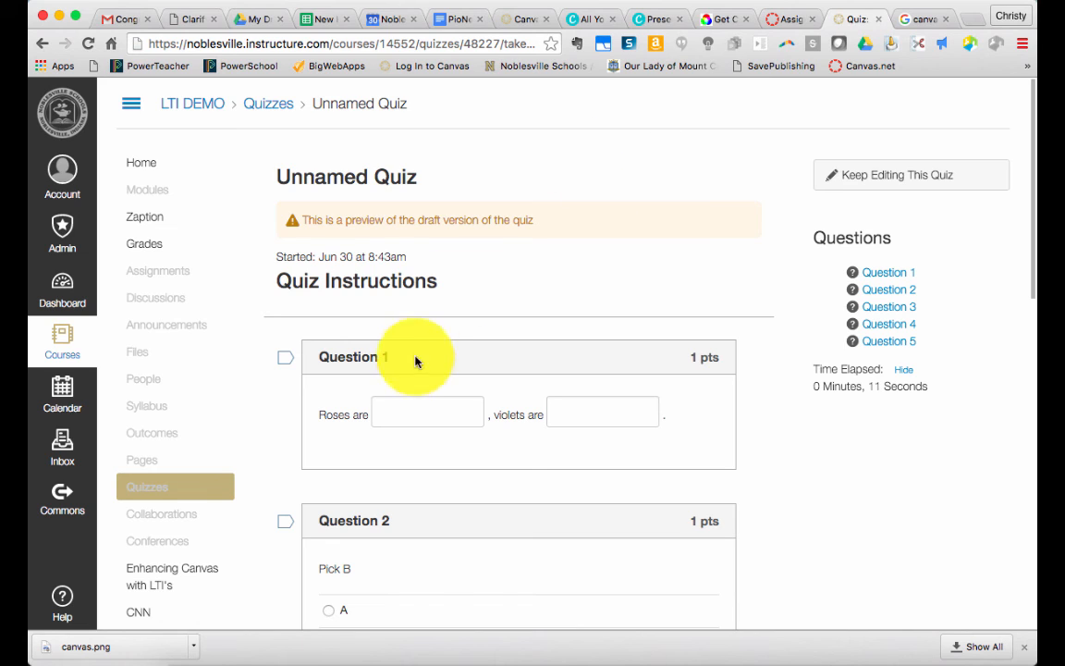
Answer the roses-and-violets question in the preview with "red" for the first blank and "blue" for the second
{"action": "type", "text": "red"}
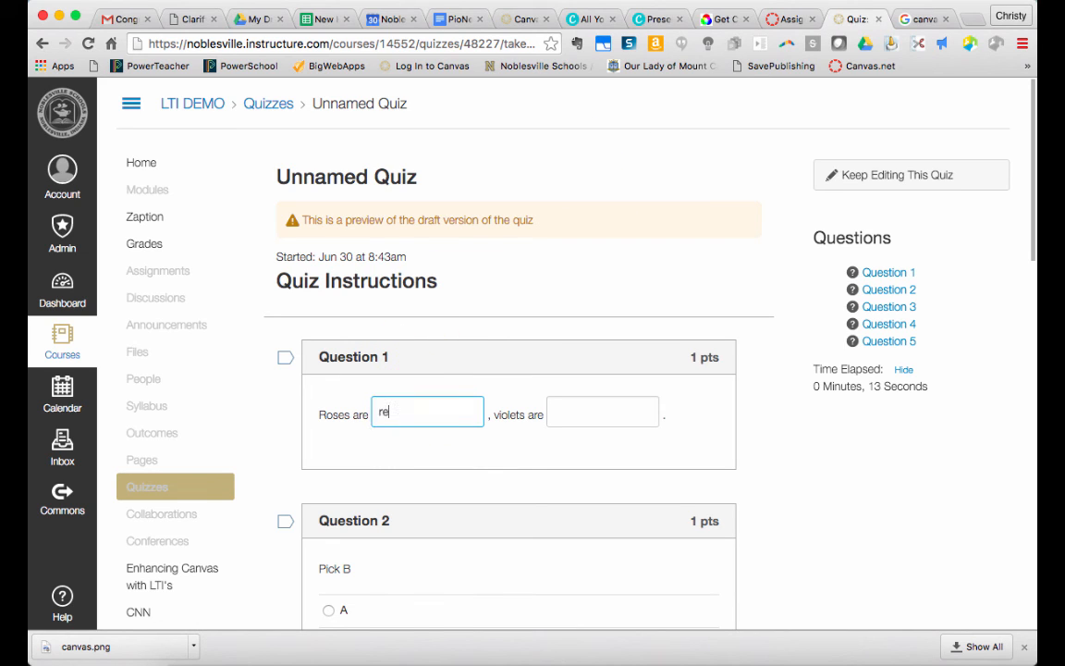
{"action": "left_click", "coordinate": [589, 402]}
{"action": "type", "text": "blue"}
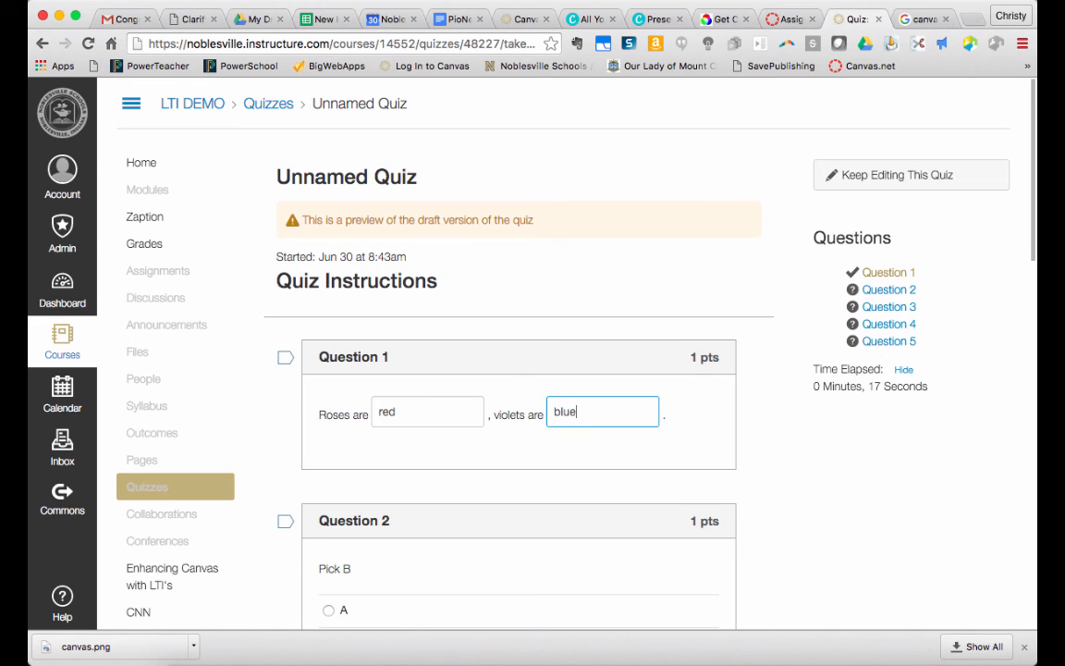
Choose B for the "Pick B" question and enter 18 as the answer to "6 + 12 ="
{"action": "scroll", "coordinate": [451, 368], "scroll_direction": "down", "scroll_amount": 5}
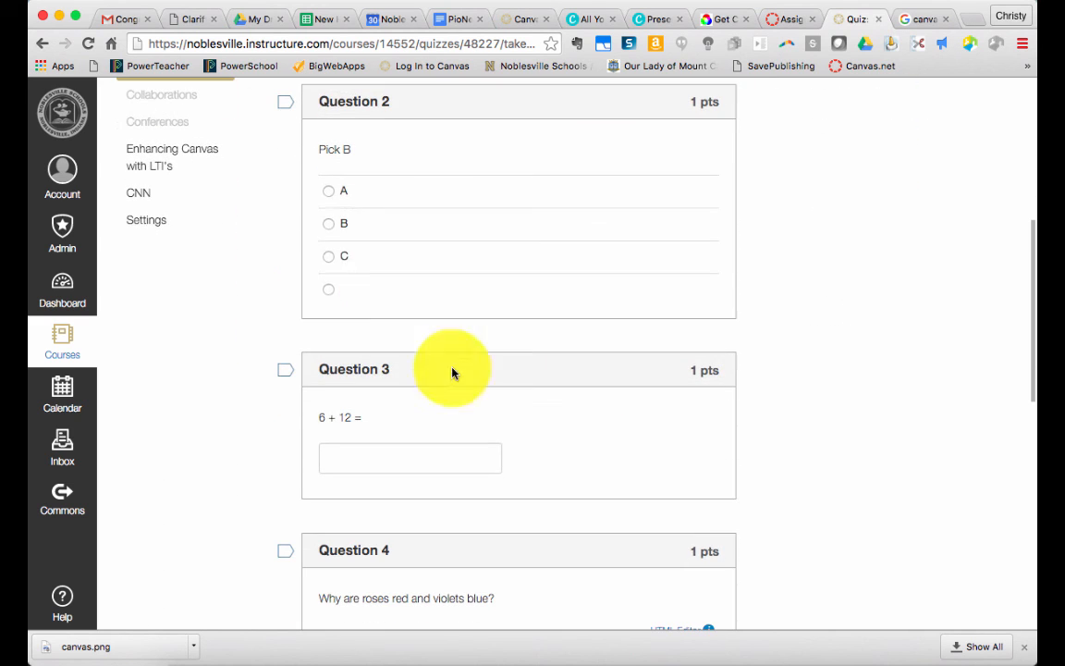
{"action": "left_click", "coordinate": [334, 226]}
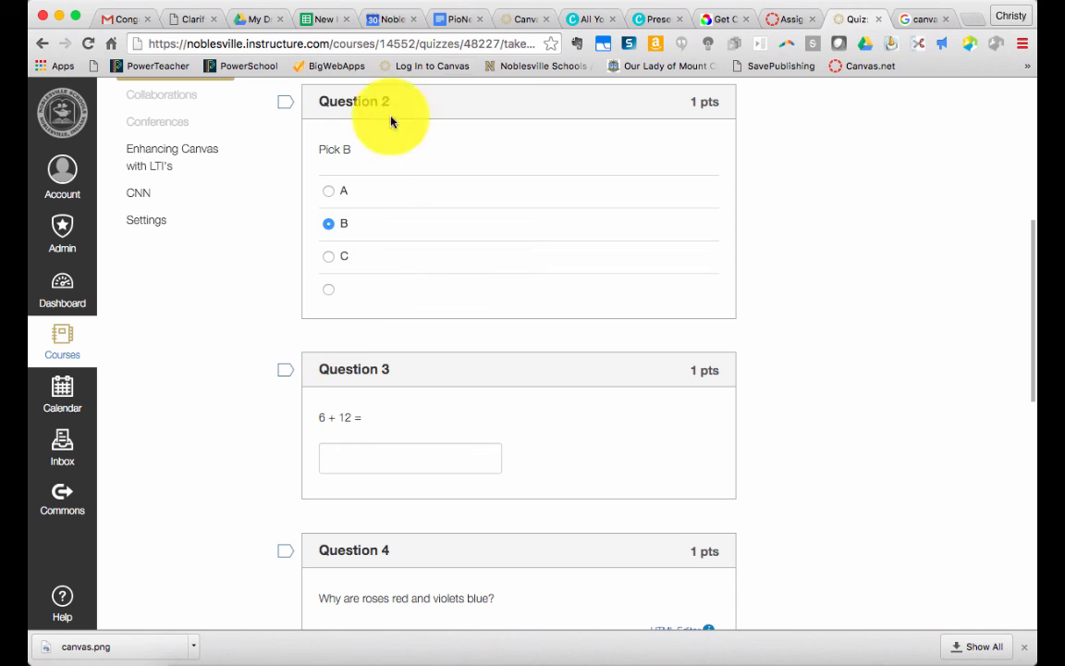
{"action": "left_click", "coordinate": [335, 470]}
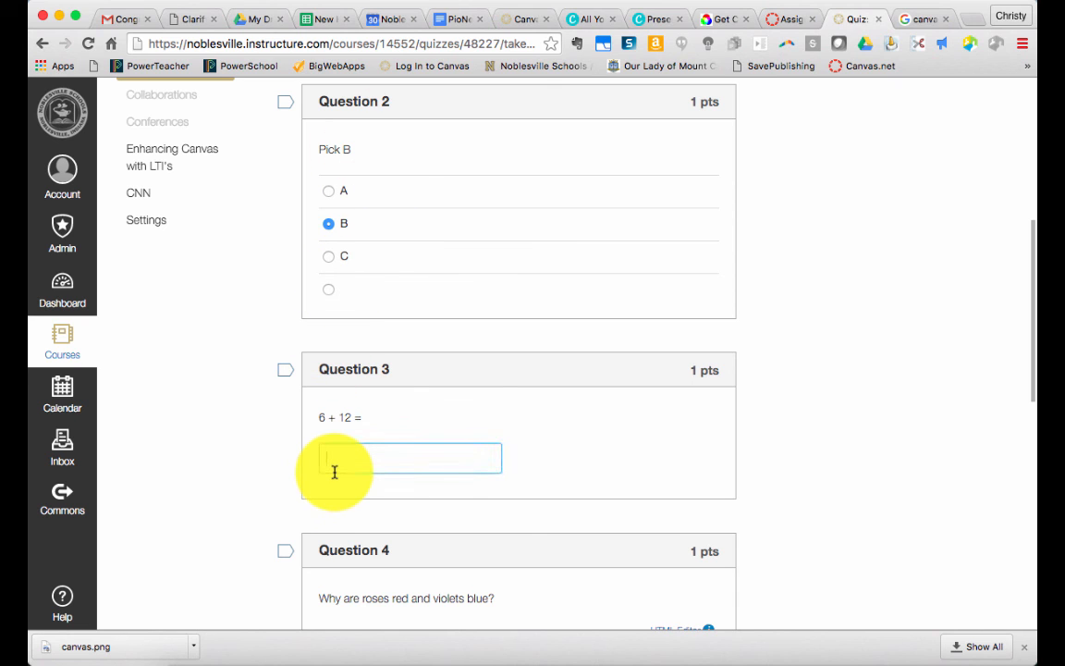
{"action": "type", "text": "18"}
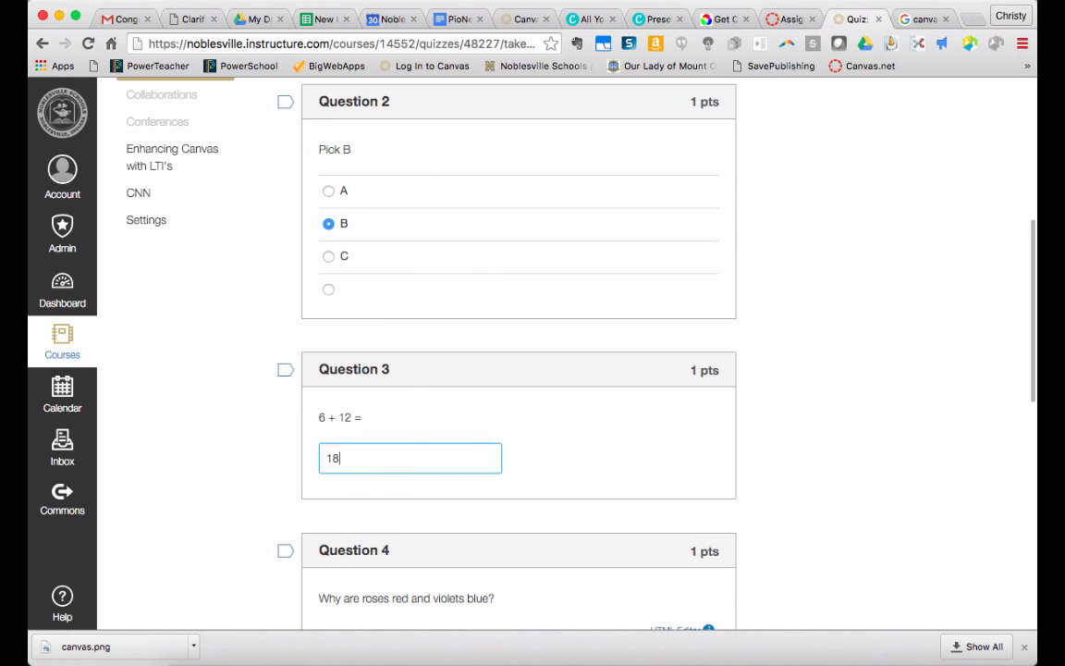
Answer "HI" to the question about why roses are red and "Hi" to "Tell me about yourself.", and submit the preview quiz
{"action": "scroll", "coordinate": [351, 475], "scroll_direction": "down", "scroll_amount": 5}
{"action": "left_click", "coordinate": [371, 425]}
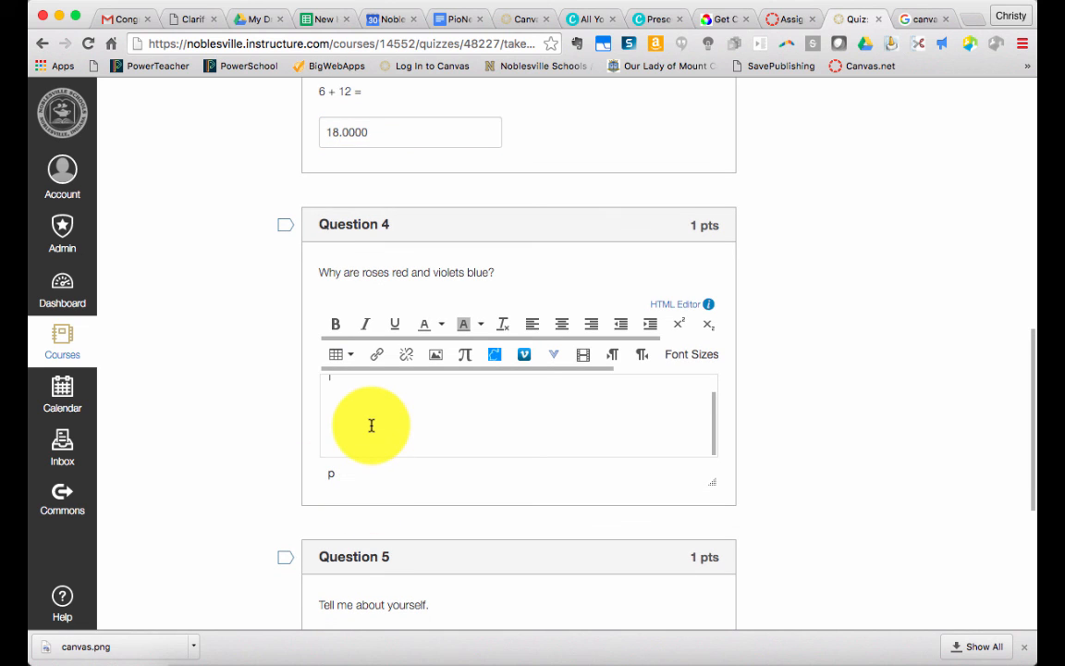
{"action": "type", "text": "HI"}
{"action": "scroll", "coordinate": [517, 370], "scroll_direction": "down", "scroll_amount": 5}
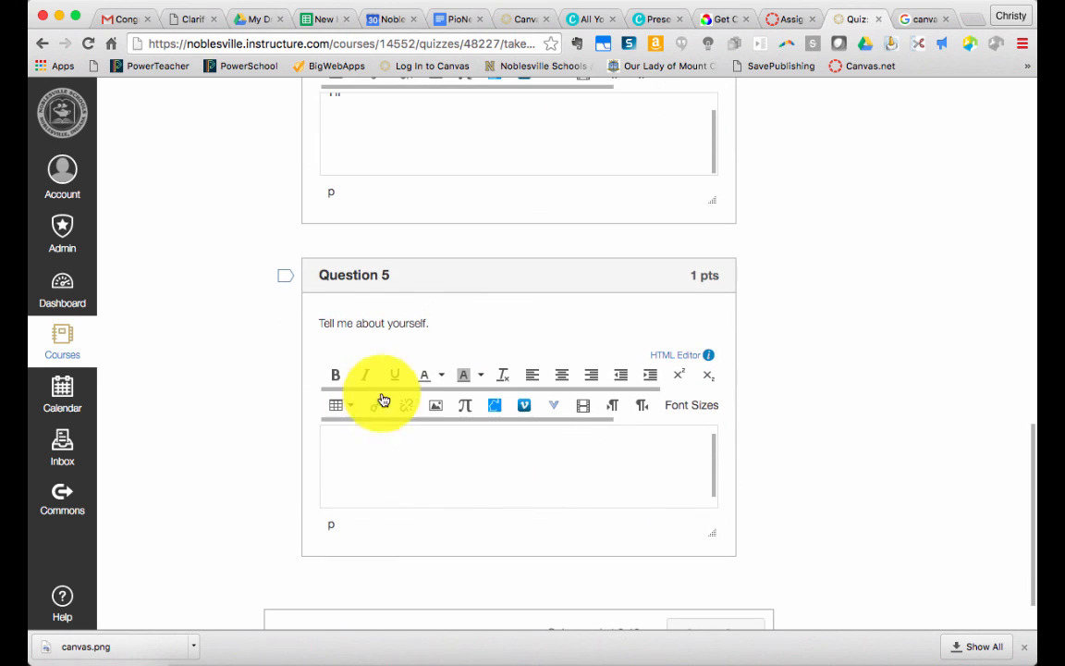
{"action": "left_click", "coordinate": [382, 428]}
{"action": "type", "text": "HI"}
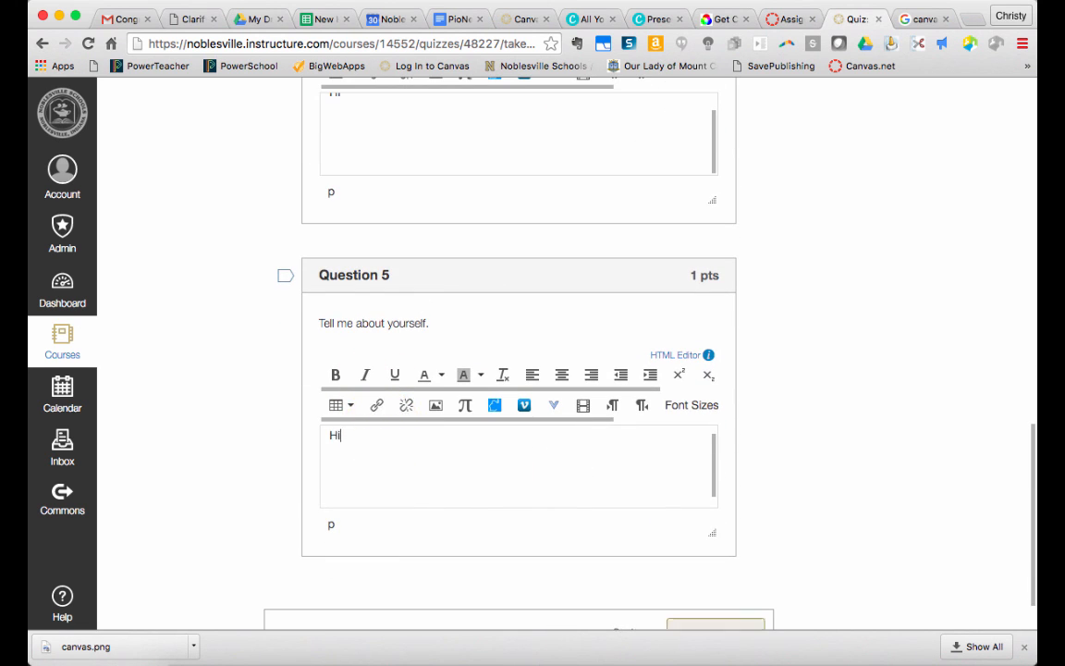
{"action": "scroll", "coordinate": [518, 370], "scroll_direction": "down", "scroll_amount": 2}
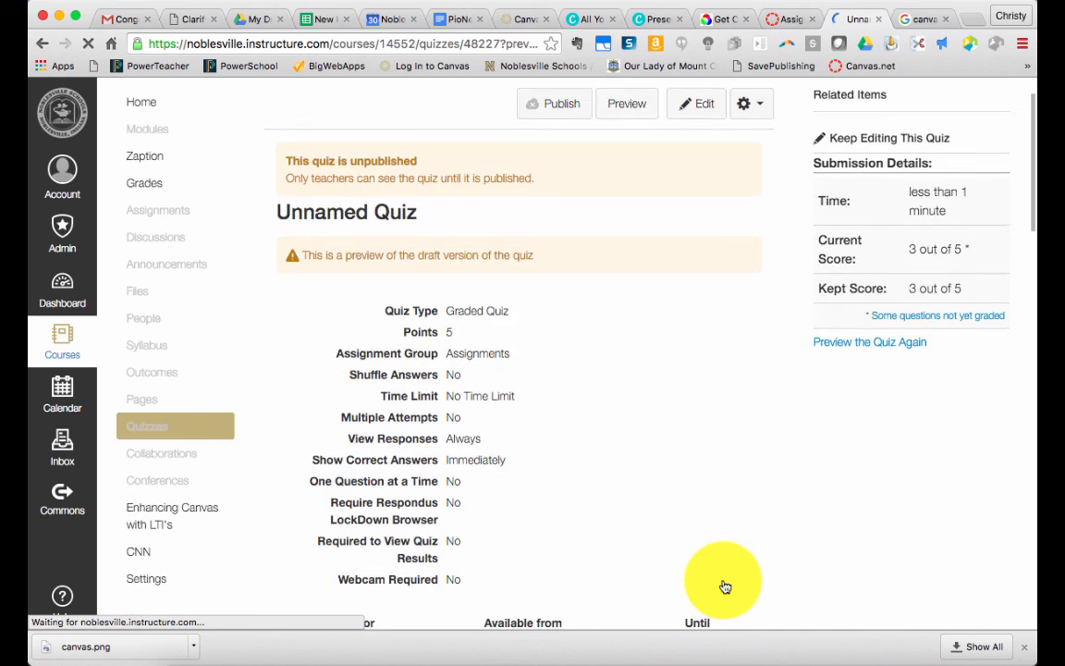
Review the submitted preview's score and the grading of each question
{"action": "scroll", "coordinate": [725, 587], "scroll_direction": "down", "scroll_amount": 5}
{"action": "scroll", "coordinate": [725, 587], "scroll_direction": "down", "scroll_amount": 3}
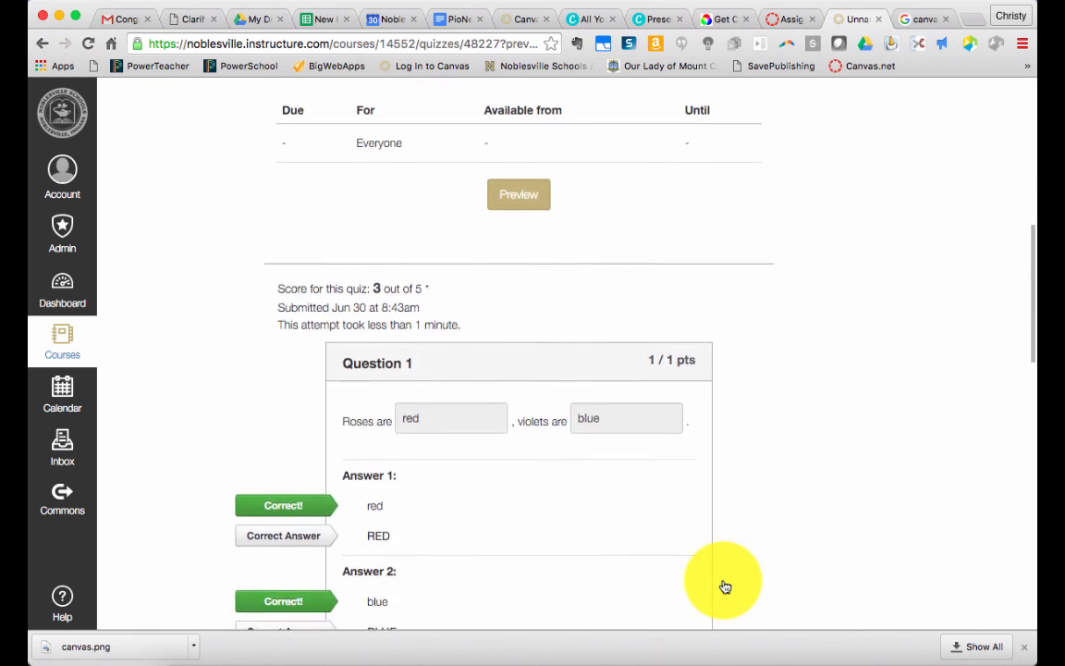
{"action": "scroll", "coordinate": [725, 587], "scroll_direction": "down", "scroll_amount": 1}
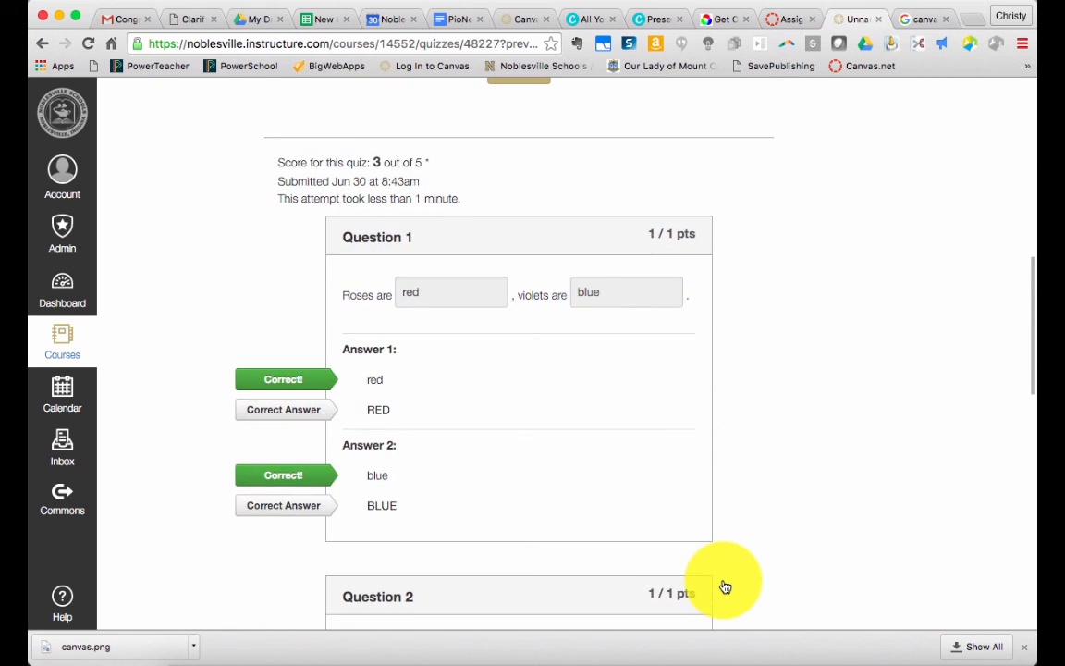
{"action": "scroll", "coordinate": [724, 587], "scroll_direction": "down", "scroll_amount": 6}
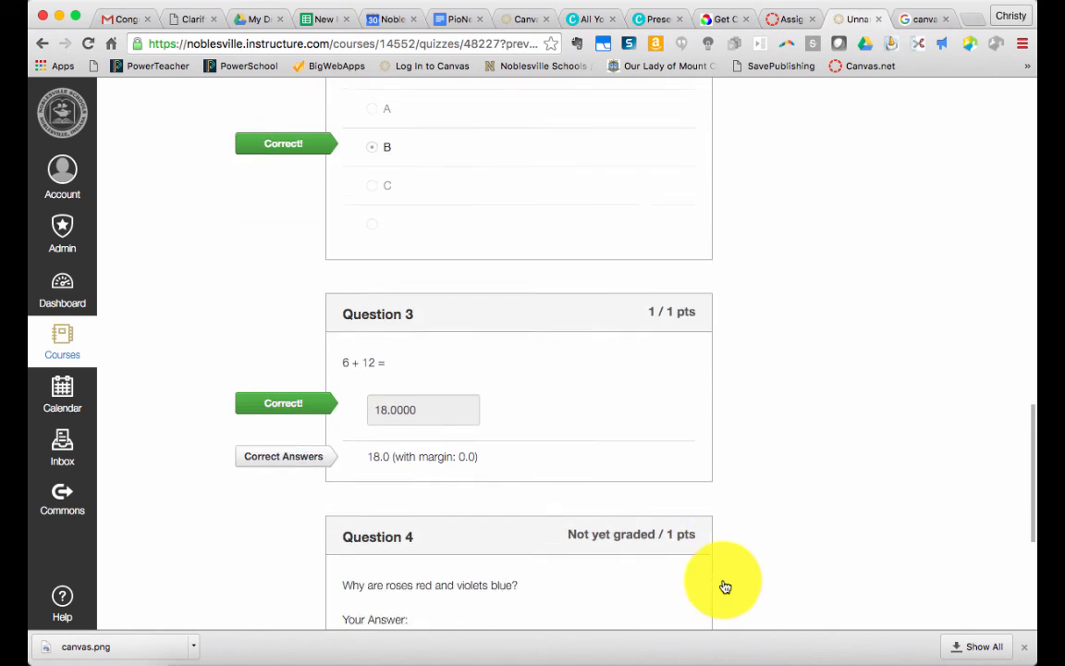
{"action": "scroll", "coordinate": [725, 587], "scroll_direction": "down", "scroll_amount": 5}
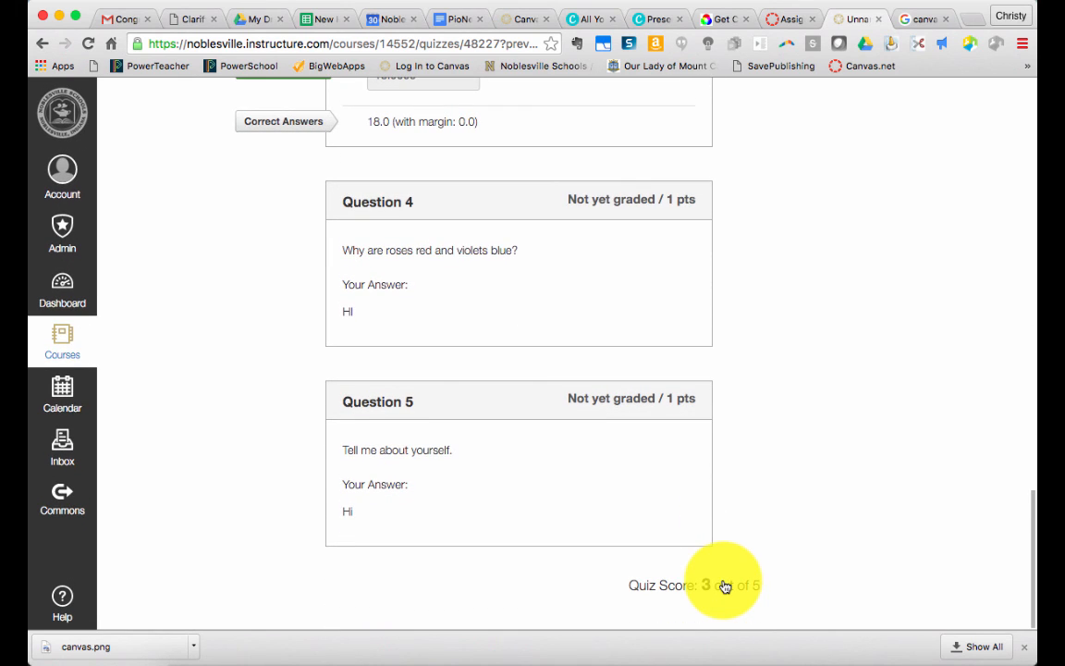
{"action": "scroll", "coordinate": [724, 587], "scroll_direction": "up", "scroll_amount": 20}
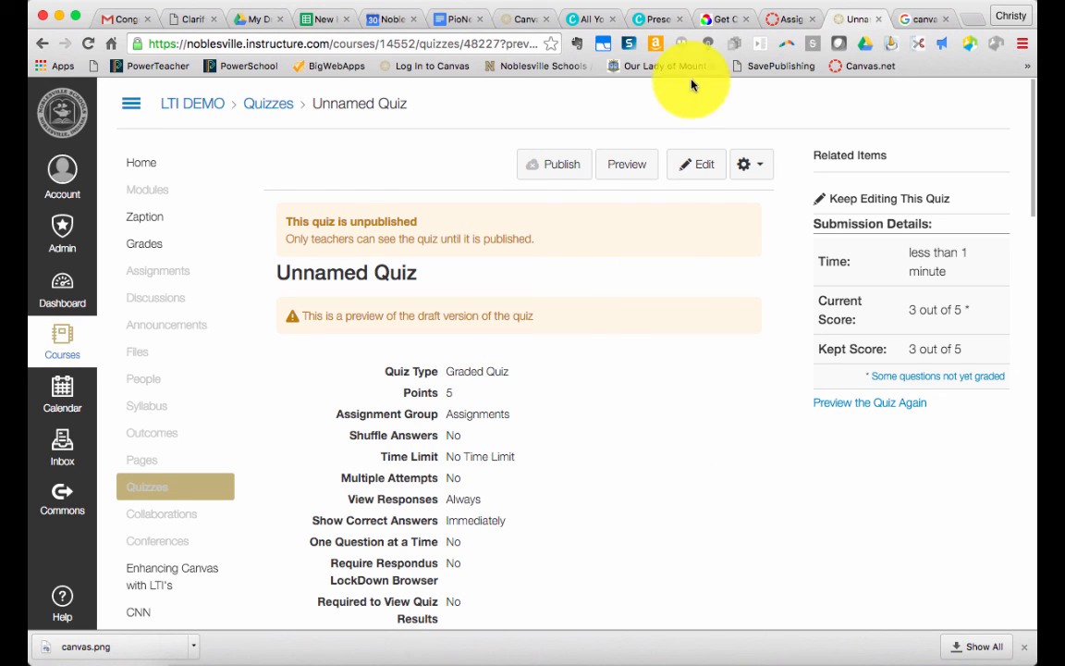
{"action": "left_click", "coordinate": [744, 2]}
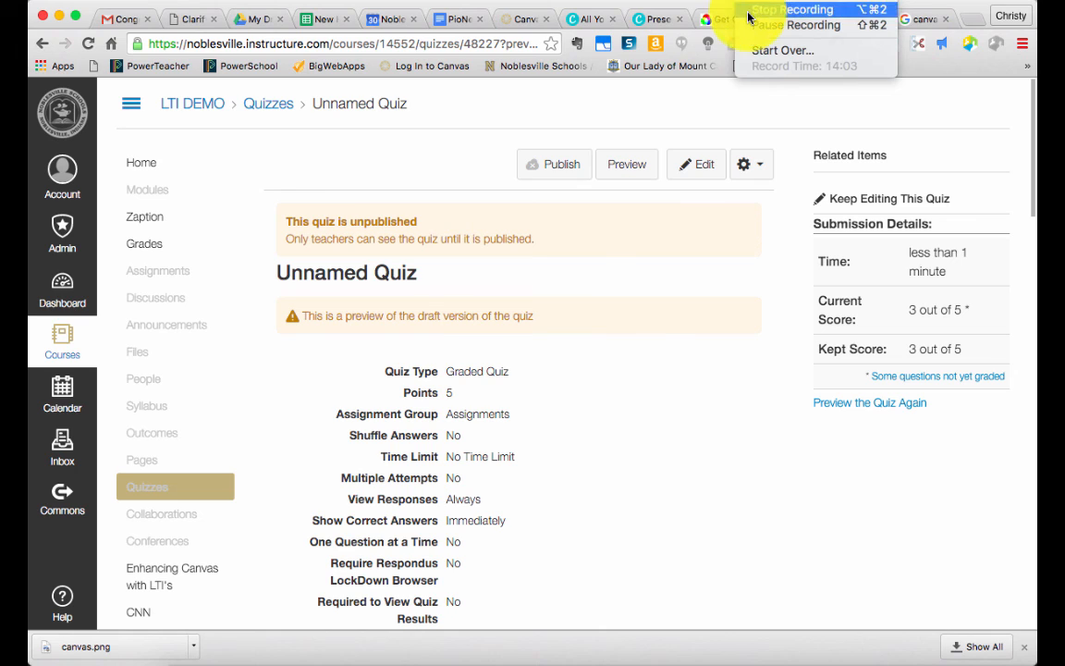